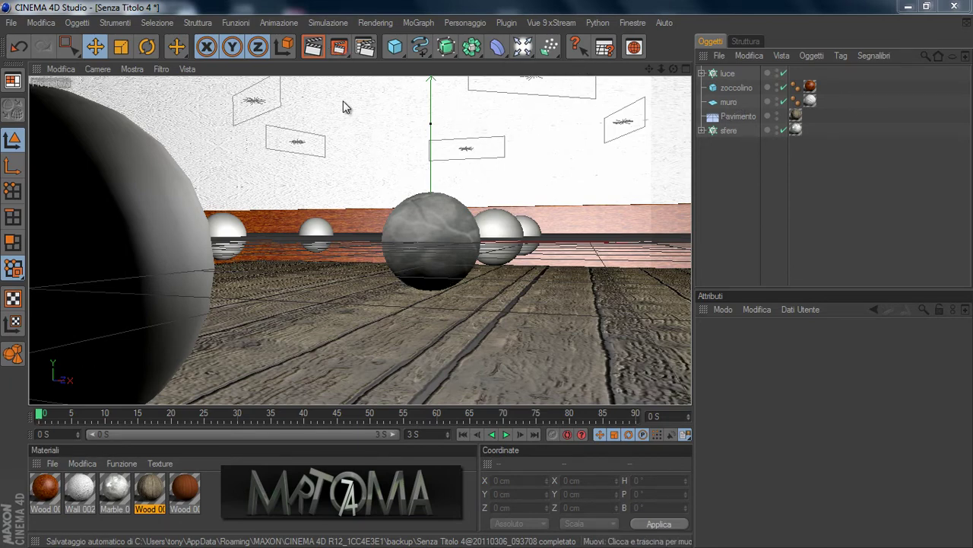
Render the active view to preview the marble spheres on the wooden floor
{"action": "left_click", "coordinate": [313, 47]}
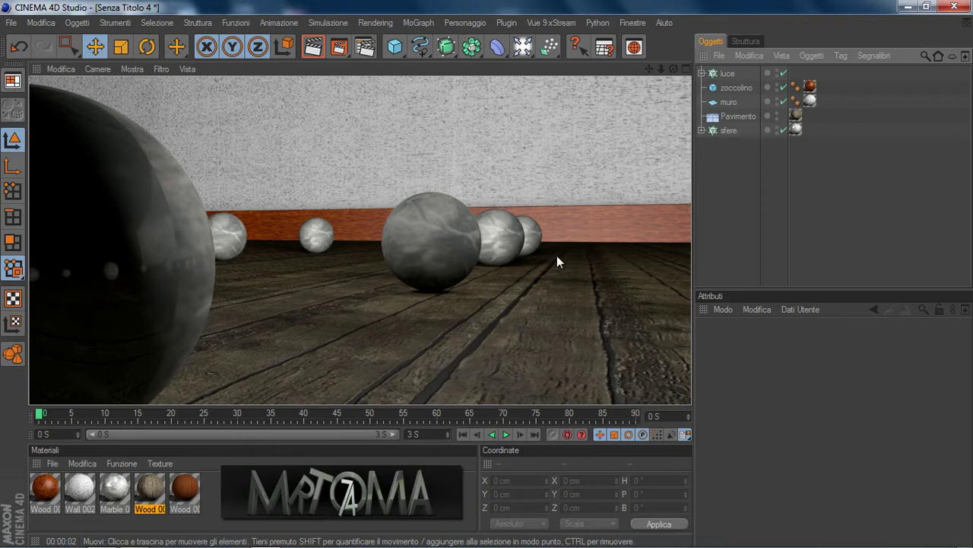
Add a Camera object and show its Profondità depth-of-field attributes (target 2000 cm)
{"action": "left_click", "coordinate": [522, 47]}
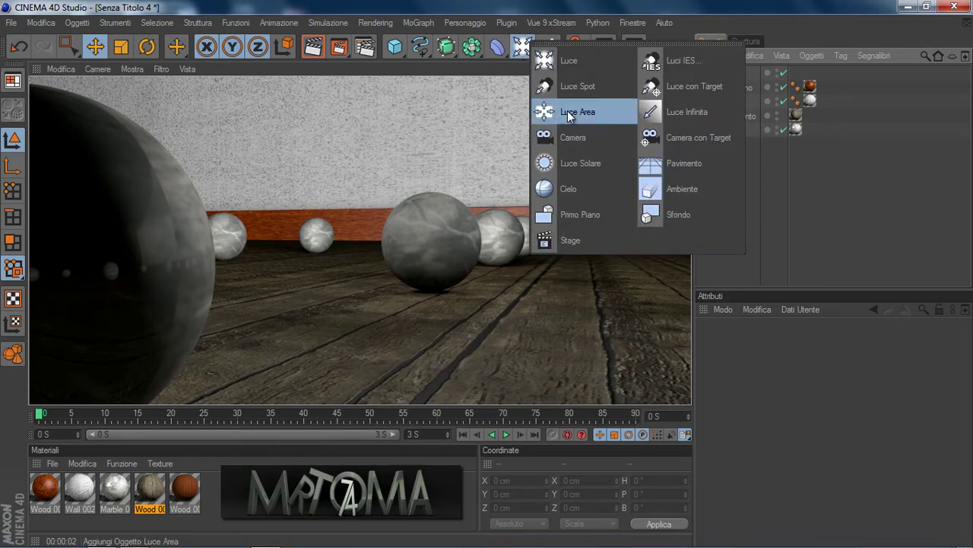
{"action": "left_click", "coordinate": [574, 139]}
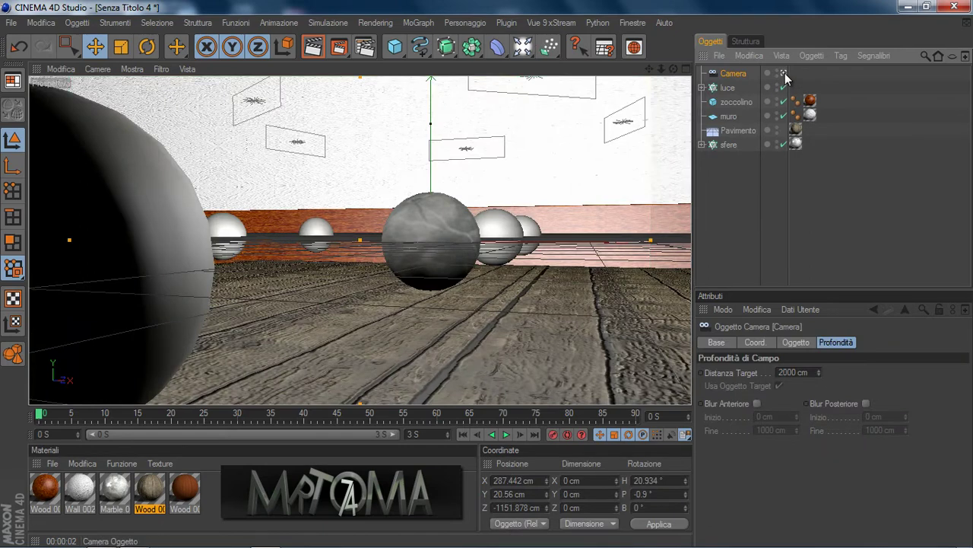
{"action": "left_click", "coordinate": [835, 339]}
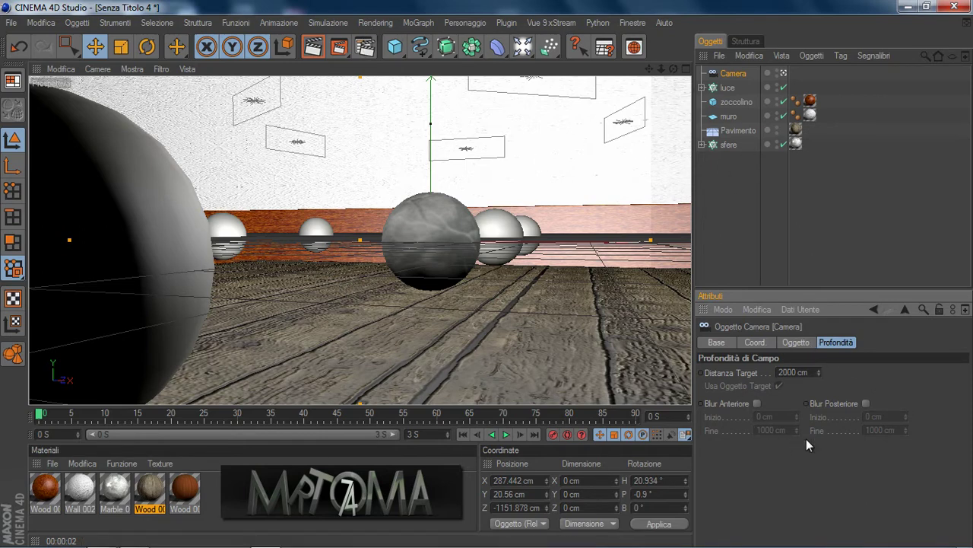
Add the Profondità di Campo effect in Render Settings, show its Base blur properties, and move the window aside
{"action": "left_click", "coordinate": [365, 47]}
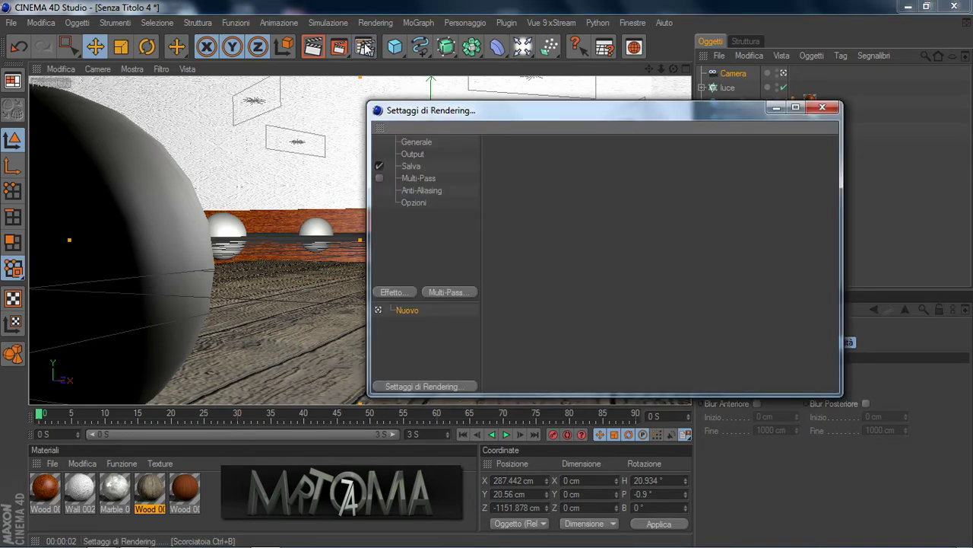
{"action": "left_click", "coordinate": [394, 293]}
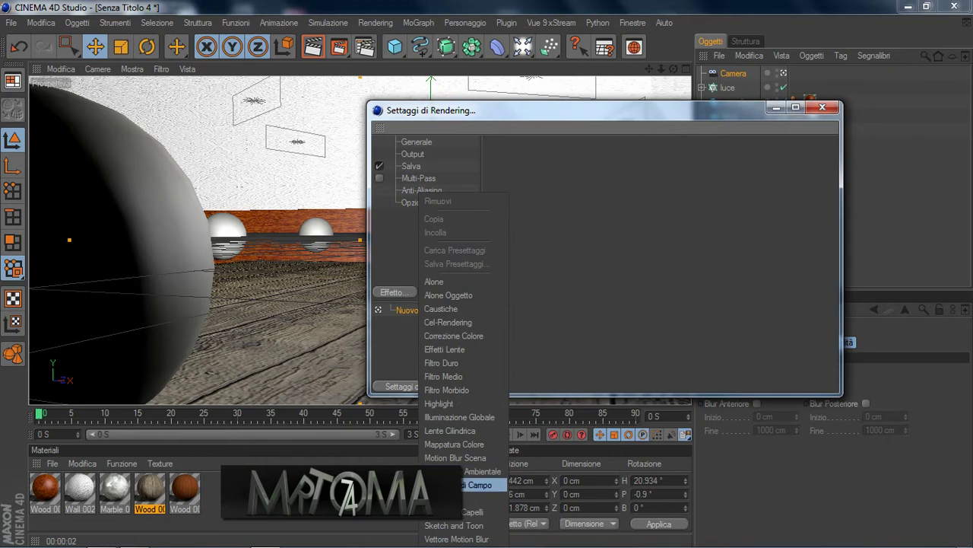
{"action": "left_click", "coordinate": [464, 484]}
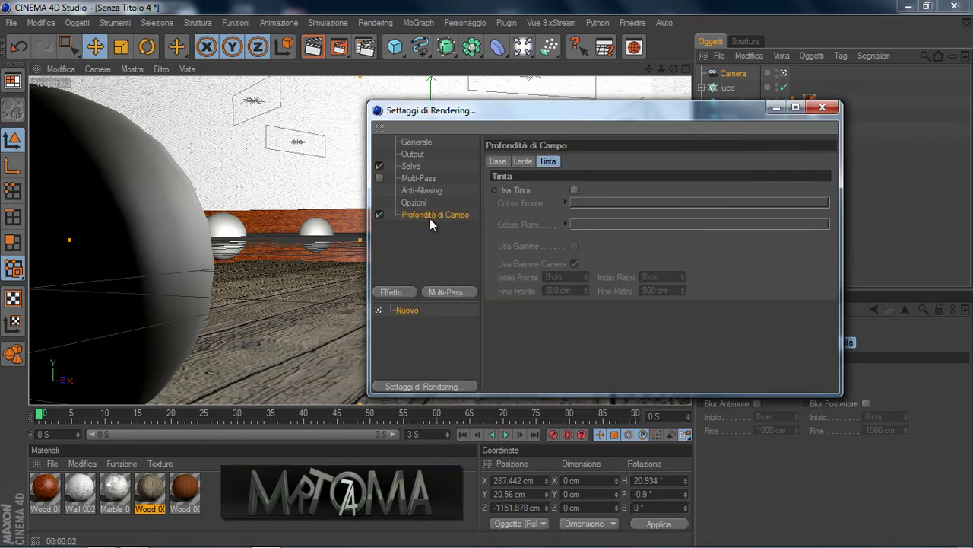
{"action": "left_click", "coordinate": [503, 165]}
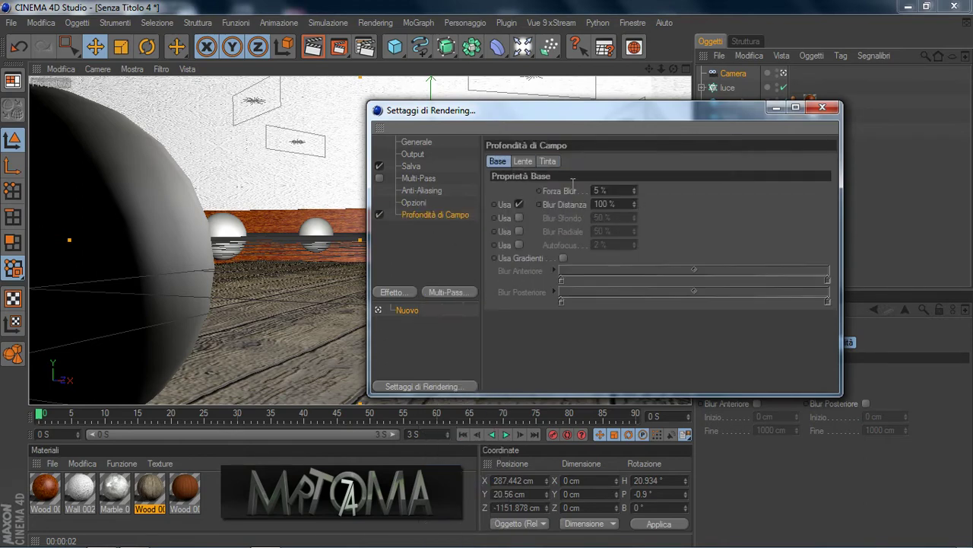
{"action": "left_click_drag", "start_coordinate": [842, 201], "coordinate": [638, 193]}
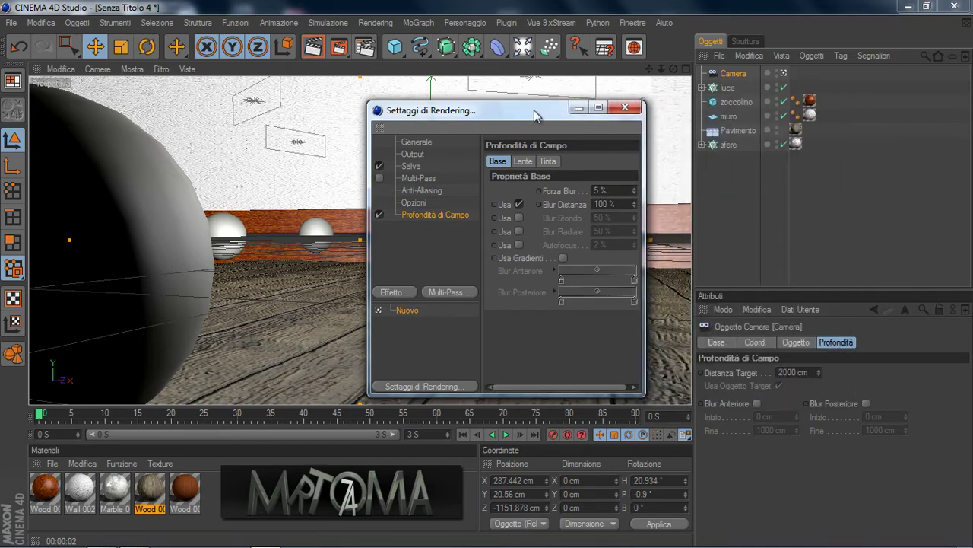
{"action": "mouse_move", "coordinate": [534, 111]}
{"action": "left_mouse_down"}
{"action": "mouse_move", "coordinate": [859, 52]}
{"action": "mouse_move", "coordinate": [857, 42]}
{"action": "left_mouse_up"}
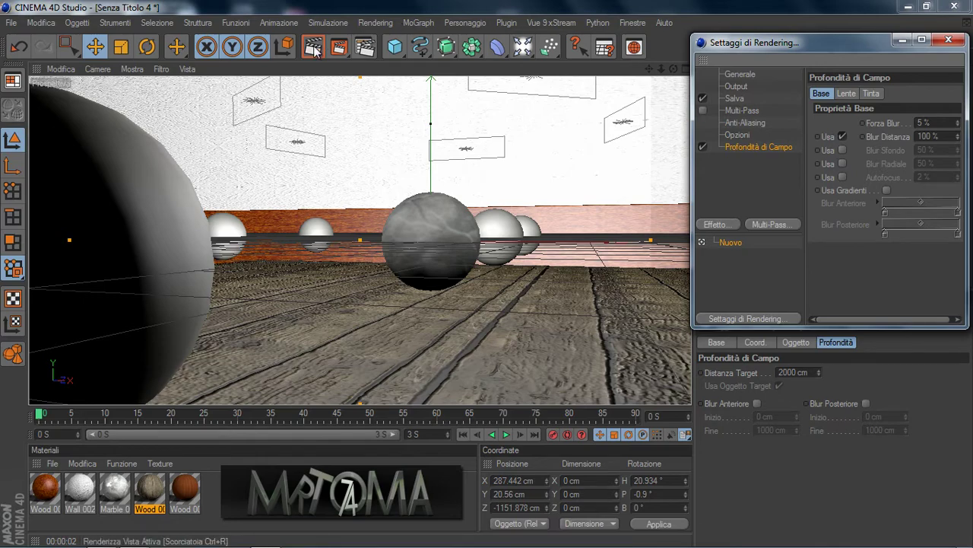
Enable the camera's Blur Anteriore (0–1000 cm) and re-render to see the nearest sphere blurred
{"action": "key", "text": "ctrl+r"}
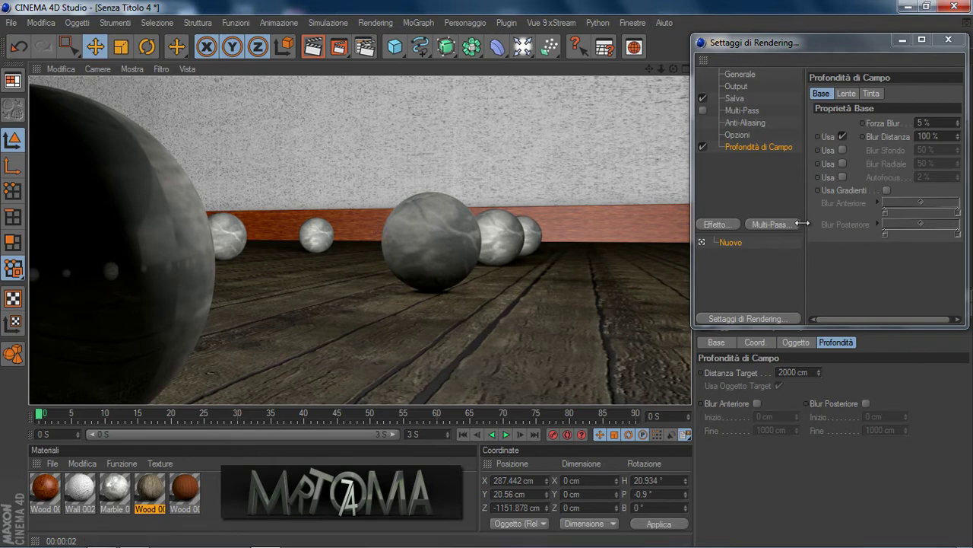
{"action": "left_click", "coordinate": [756, 403]}
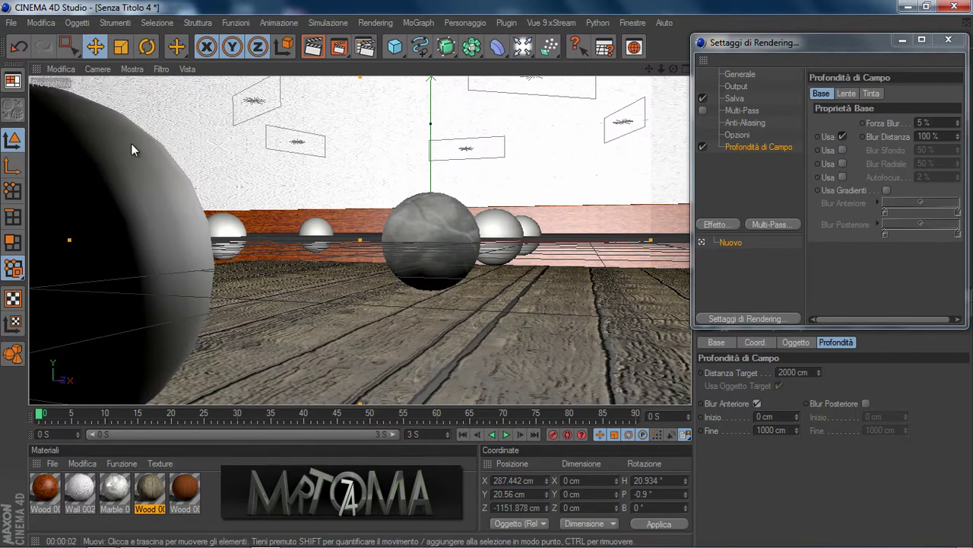
{"action": "left_click", "coordinate": [312, 47]}
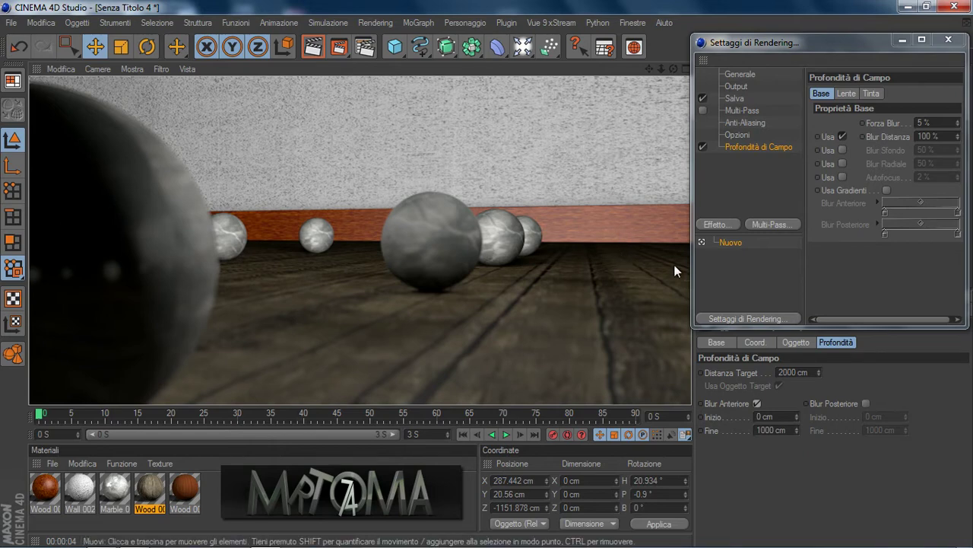
Enable the camera's Blur Posteriore and re-render with front and rear blur
{"action": "left_click", "coordinate": [867, 402]}
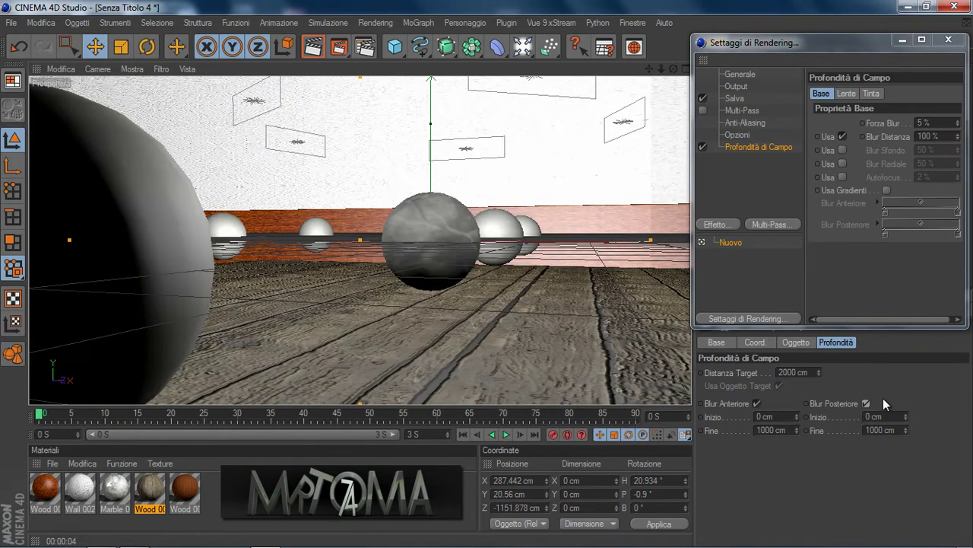
{"action": "left_click", "coordinate": [310, 46]}
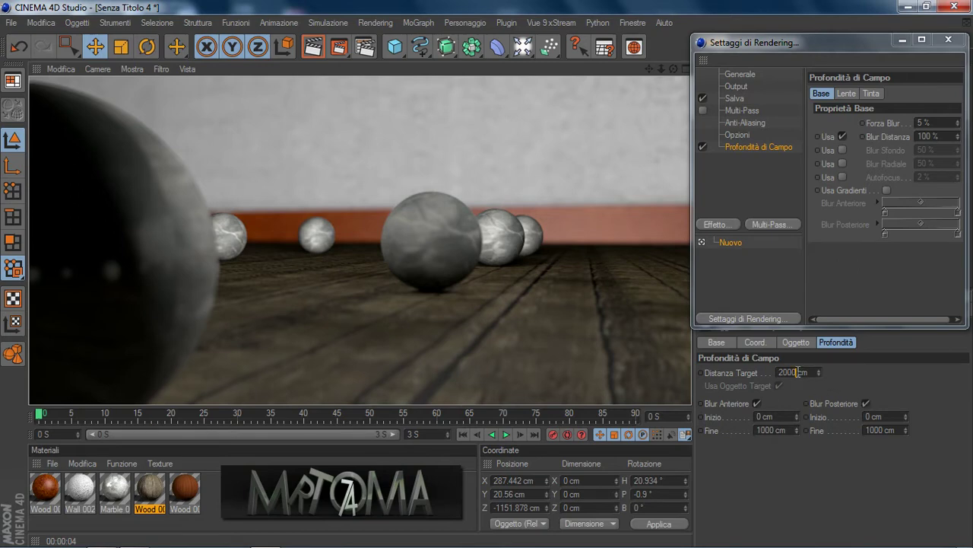
Set the camera's target distance to 500 cm and render the view
{"action": "left_click_drag", "start_coordinate": [797, 372], "coordinate": [771, 370]}
{"action": "type", "text": "500"}
{"action": "key", "text": "Return"}
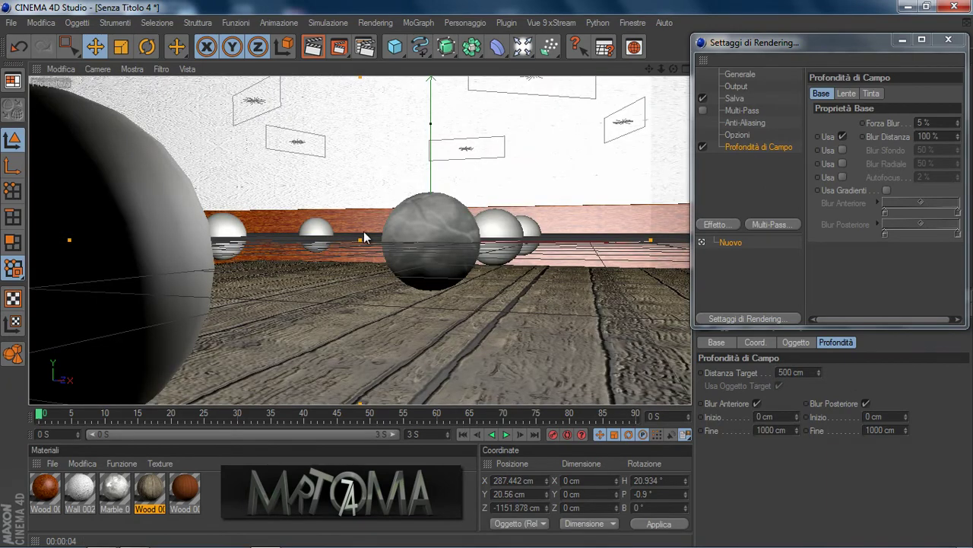
{"action": "left_click", "coordinate": [313, 48]}
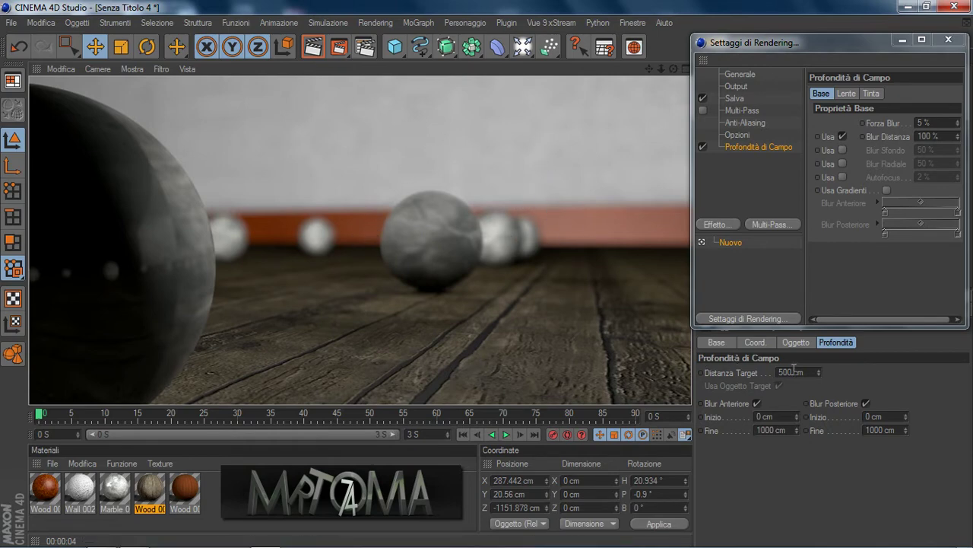
Change the target distance to 5000 cm and render again to compare the blur
{"action": "left_click_drag", "start_coordinate": [792, 372], "coordinate": [780, 372]}
{"action": "type", "text": "500"}
{"action": "key", "text": "Return"}
{"action": "left_click", "coordinate": [313, 47]}
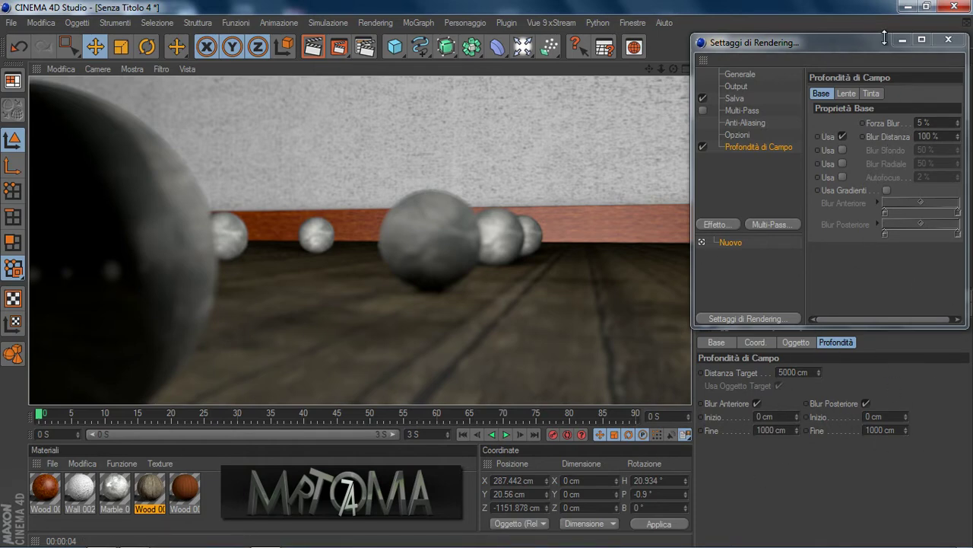
Nudge and slightly widen the Render Settings window
{"action": "left_click_drag", "start_coordinate": [864, 48], "coordinate": [820, 49]}
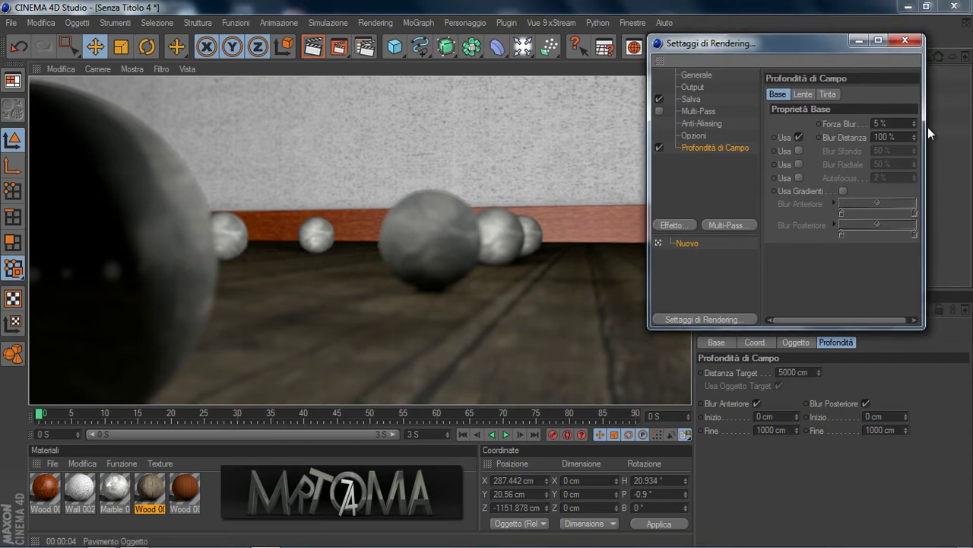
{"action": "left_click_drag", "start_coordinate": [926, 127], "coordinate": [934, 127]}
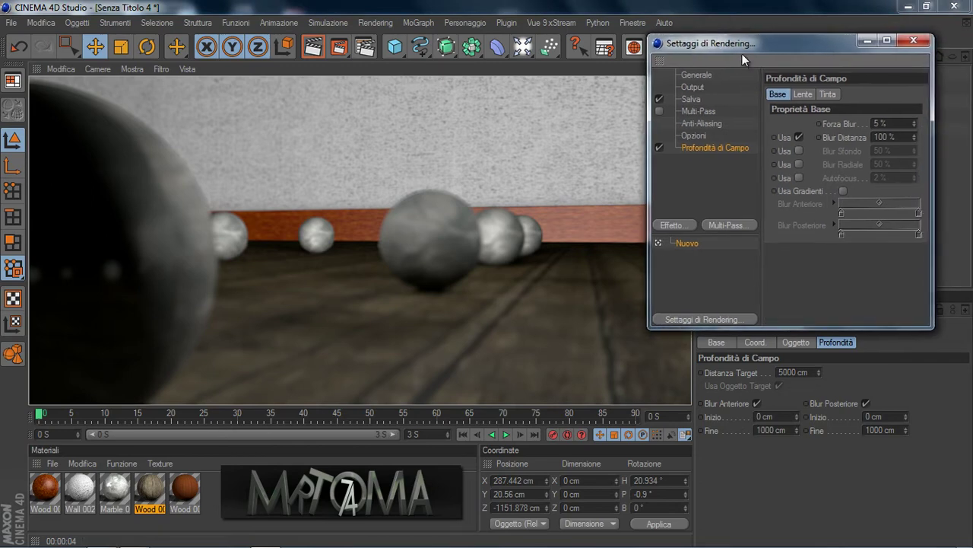
{"action": "left_click_drag", "start_coordinate": [758, 40], "coordinate": [771, 42]}
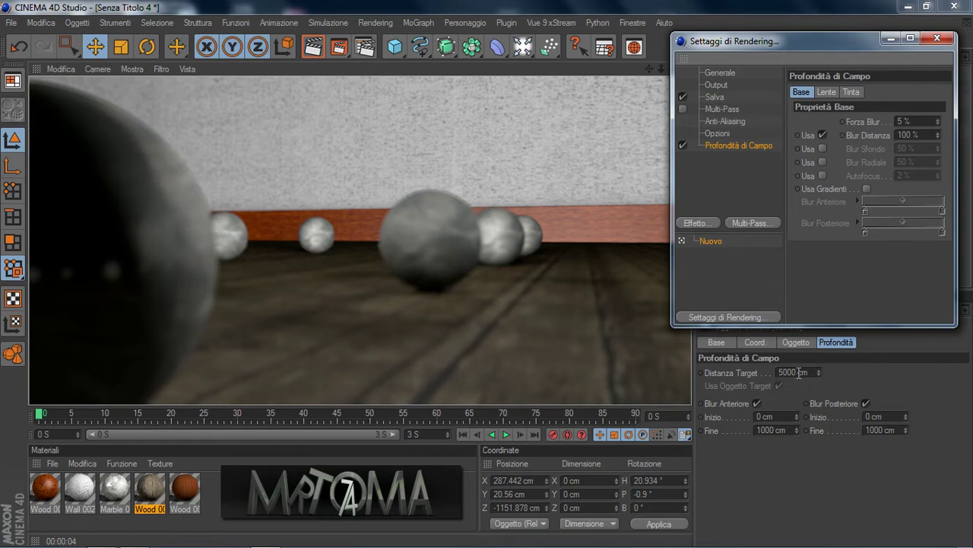
Set the camera's target distance back to 2000 cm and press Ctrl+R
{"action": "left_click_drag", "start_coordinate": [797, 372], "coordinate": [778, 371]}
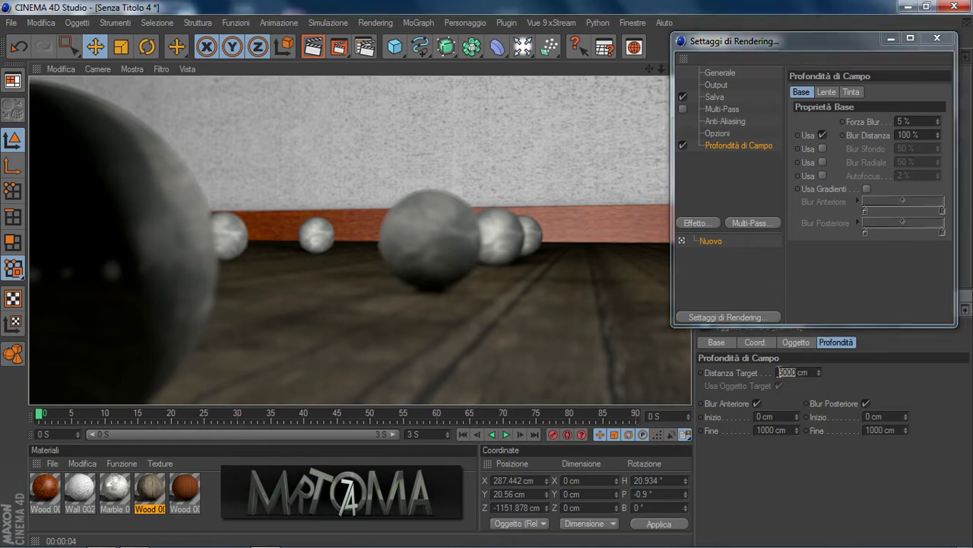
{"action": "type", "text": "2000"}
{"action": "key", "text": "Return"}
{"action": "key", "text": "ctrl+r"}
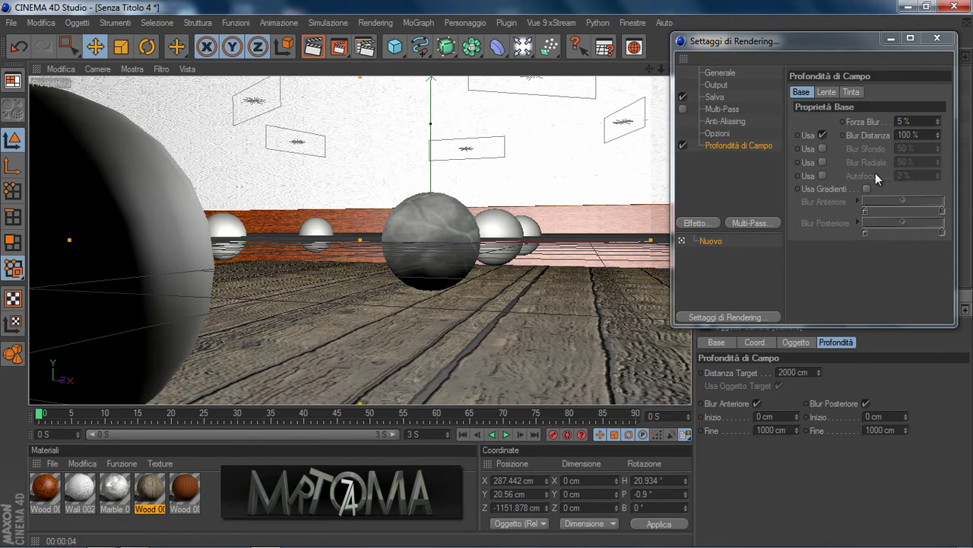
Enable Autofocus at 2% for the Profondità di Campo effect
{"action": "left_click", "coordinate": [824, 175]}
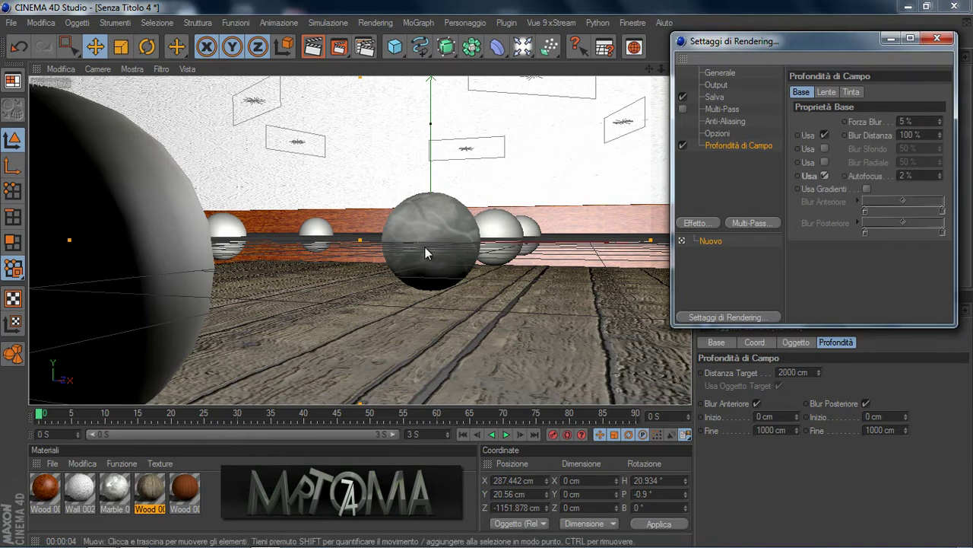
{"action": "left_click_drag", "start_coordinate": [727, 45], "coordinate": [741, 46]}
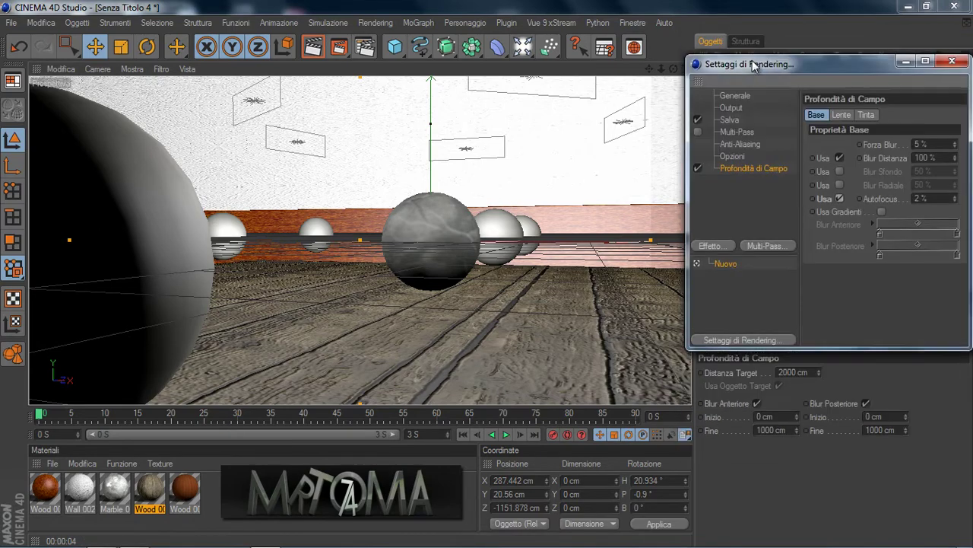
Scrub the camera animation and reframe the view, then render frame 0 with autofocus blur
{"action": "left_click_drag", "start_coordinate": [751, 57], "coordinate": [752, 61]}
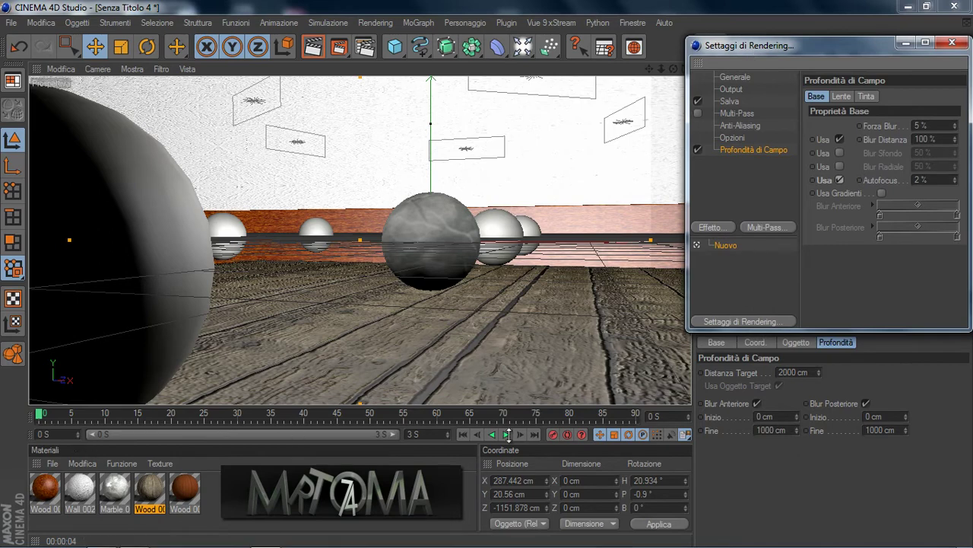
{"action": "left_click", "coordinate": [548, 432]}
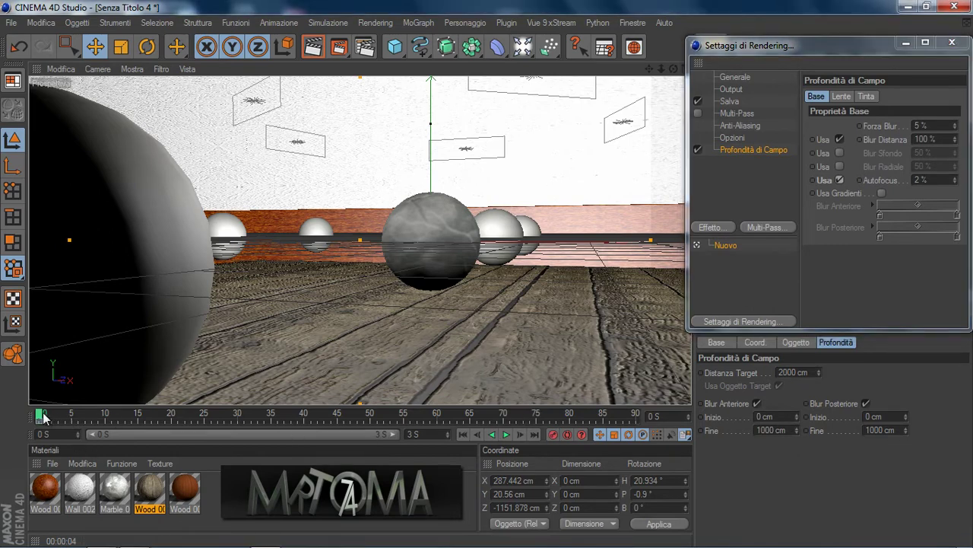
{"action": "left_click_drag", "start_coordinate": [44, 414], "coordinate": [273, 409]}
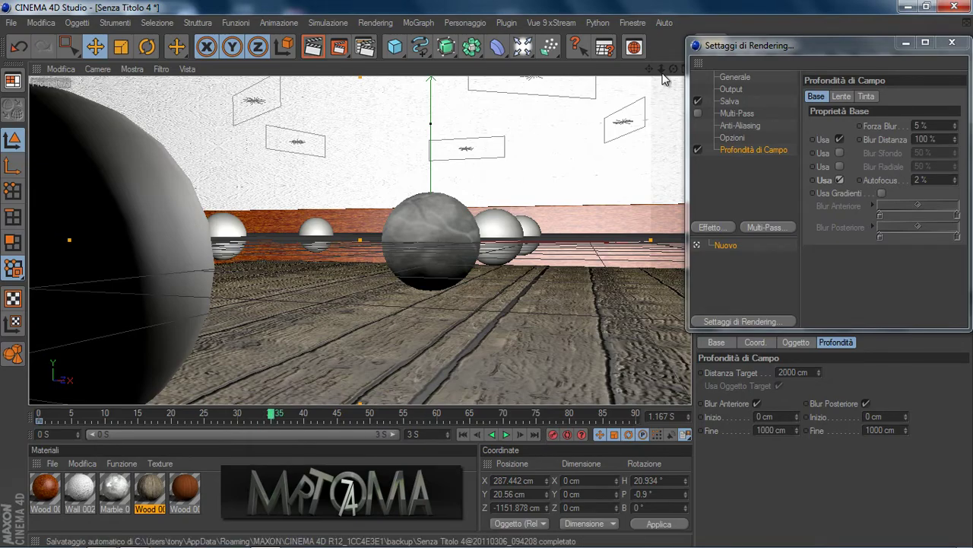
{"action": "mouse_move", "coordinate": [660, 69]}
{"action": "left_mouse_down"}
{"action": "mouse_move", "coordinate": [900, 83]}
{"action": "mouse_move", "coordinate": [775, 67]}
{"action": "left_mouse_up"}
{"action": "left_click_drag", "start_coordinate": [650, 72], "coordinate": [613, 81]}
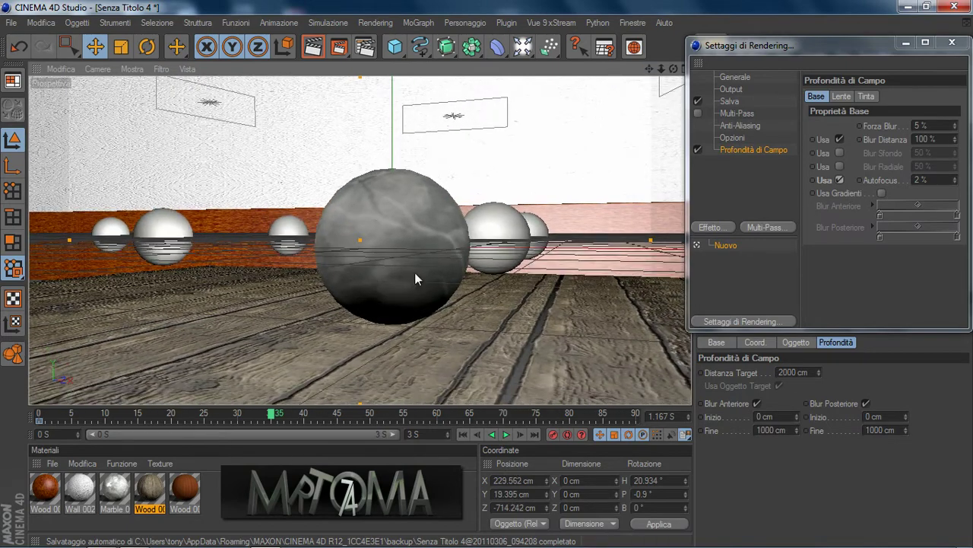
{"action": "mouse_move", "coordinate": [662, 70]}
{"action": "left_mouse_down"}
{"action": "mouse_move", "coordinate": [699, 76]}
{"action": "mouse_move", "coordinate": [648, 74]}
{"action": "left_mouse_up"}
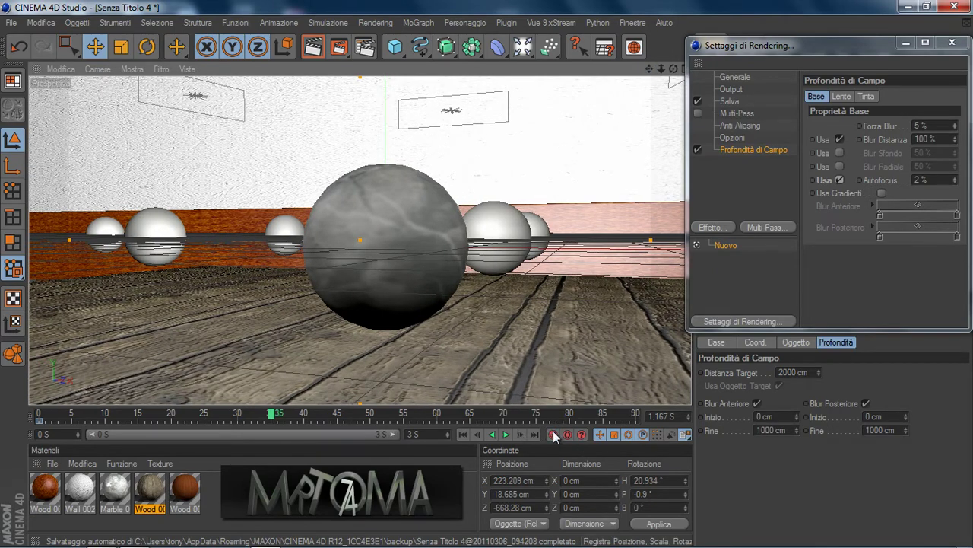
{"action": "left_click_drag", "start_coordinate": [272, 414], "coordinate": [438, 414]}
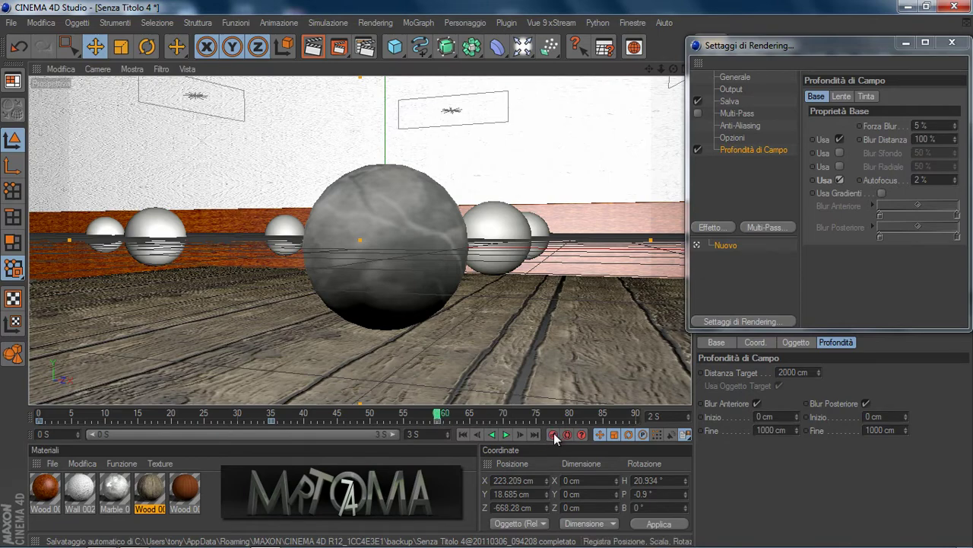
{"action": "left_click_drag", "start_coordinate": [439, 416], "coordinate": [636, 415]}
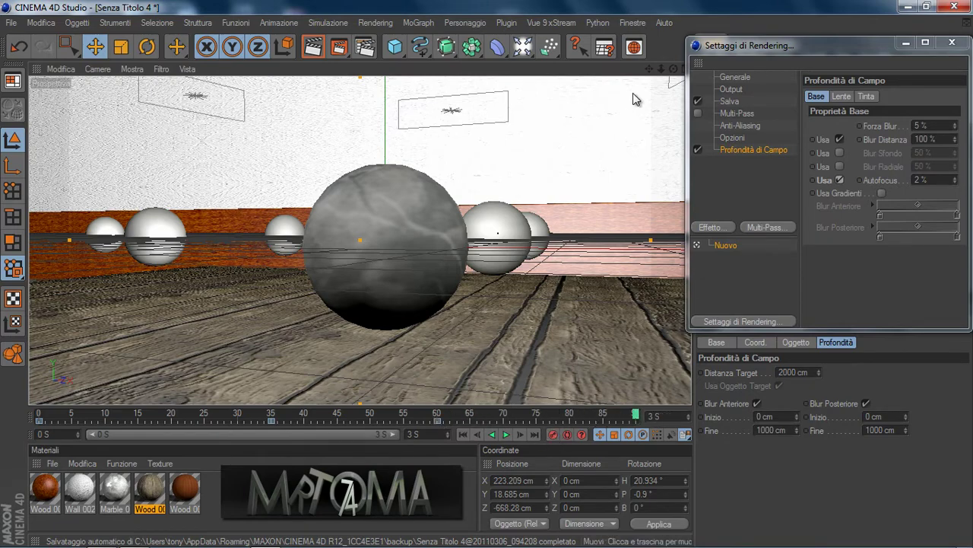
{"action": "mouse_move", "coordinate": [666, 74]}
{"action": "left_mouse_down"}
{"action": "mouse_move", "coordinate": [295, 88]}
{"action": "mouse_move", "coordinate": [276, 97]}
{"action": "left_mouse_up"}
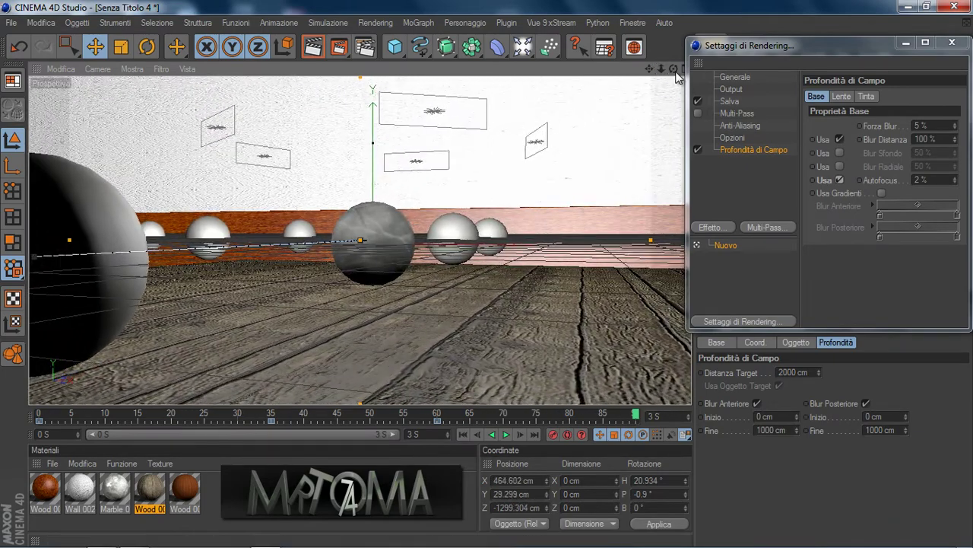
{"action": "left_click_drag", "start_coordinate": [668, 76], "coordinate": [639, 79]}
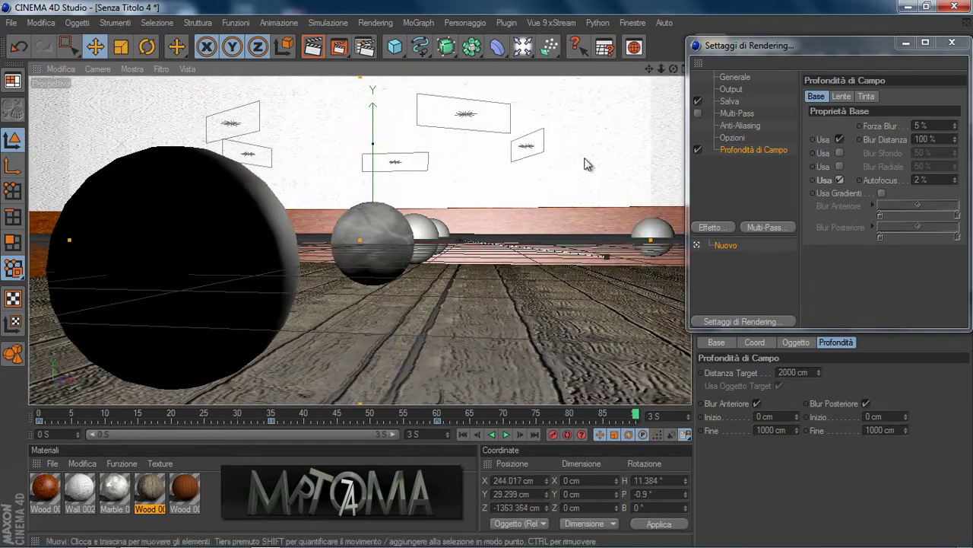
{"action": "left_click", "coordinate": [463, 434]}
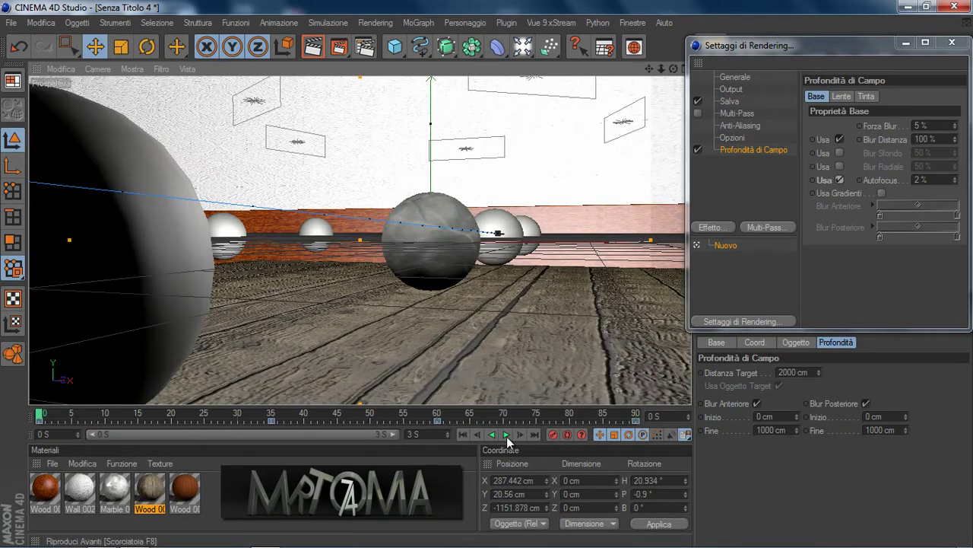
{"action": "left_click", "coordinate": [312, 47]}
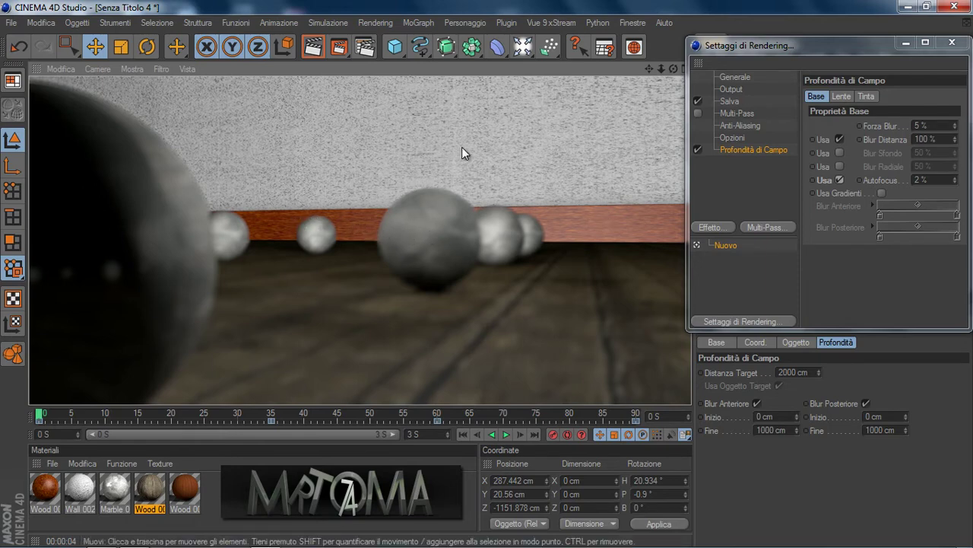
Pause the camera move around frames 23 and 43, rendering a preview at each
{"action": "left_click", "coordinate": [505, 433]}
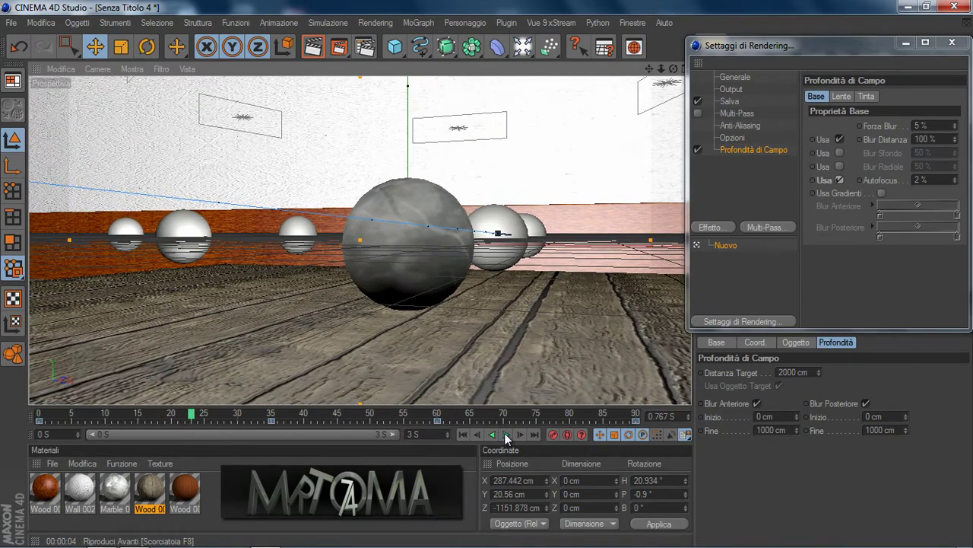
{"action": "left_click", "coordinate": [505, 433]}
{"action": "left_click", "coordinate": [318, 48]}
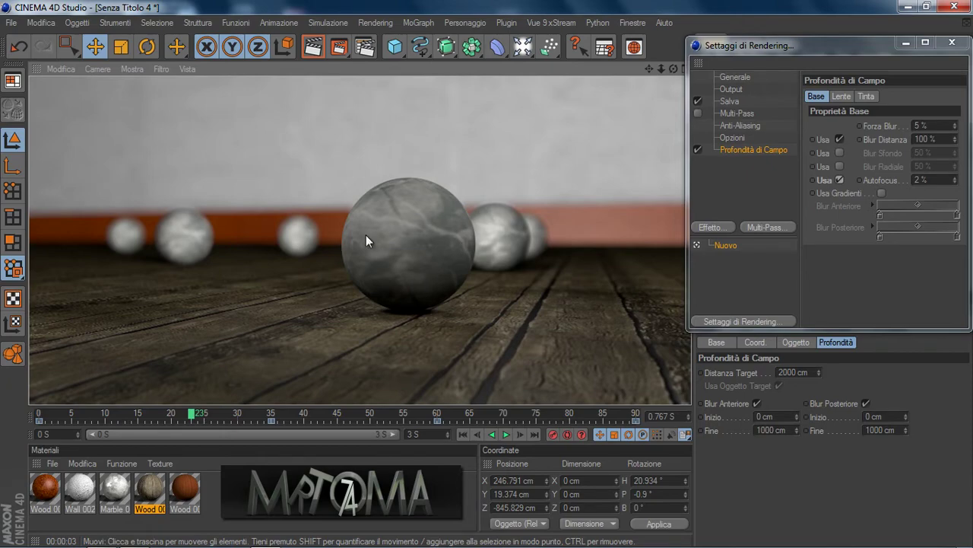
{"action": "left_click", "coordinate": [507, 435]}
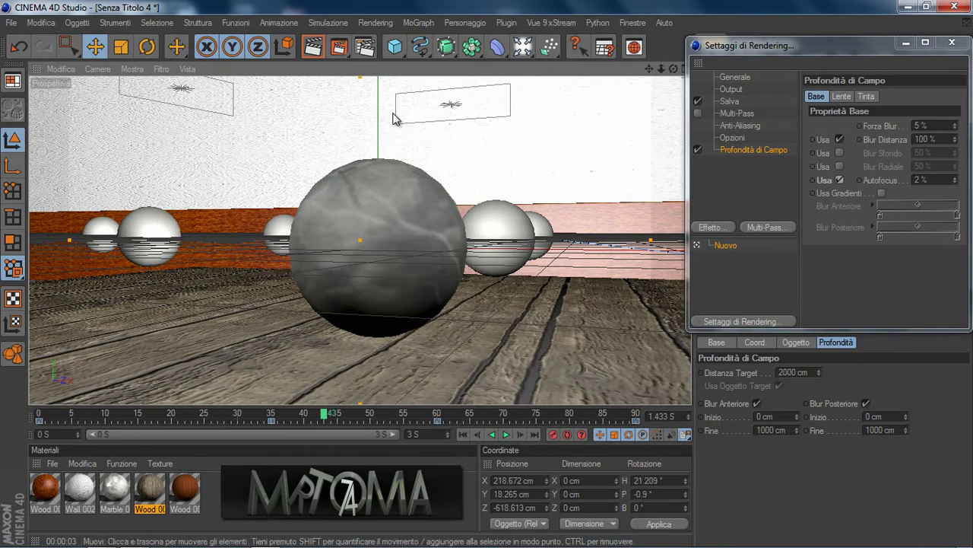
{"action": "left_click", "coordinate": [311, 47]}
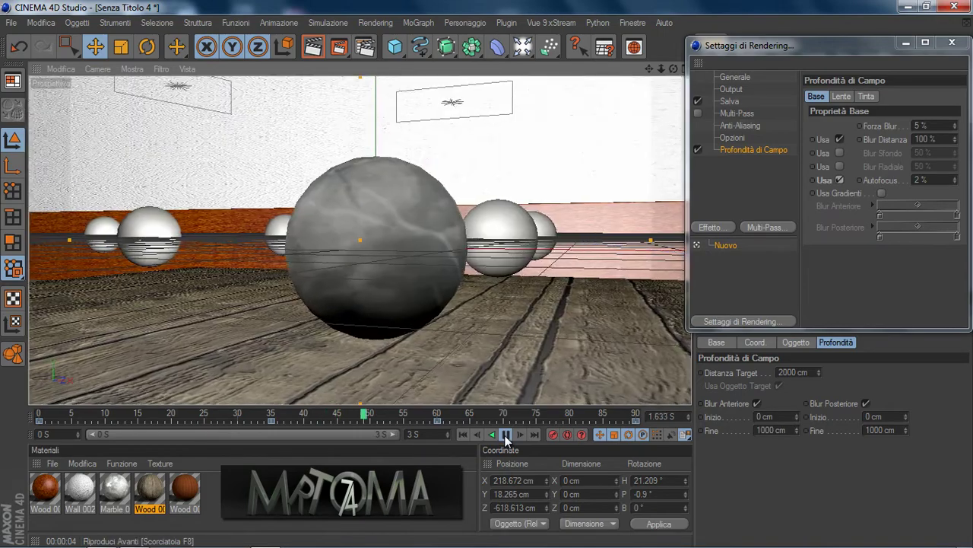
Render previews at frames 70 and 83, then return the time slider to frame 0
{"action": "left_click", "coordinate": [506, 435]}
{"action": "left_click", "coordinate": [314, 48]}
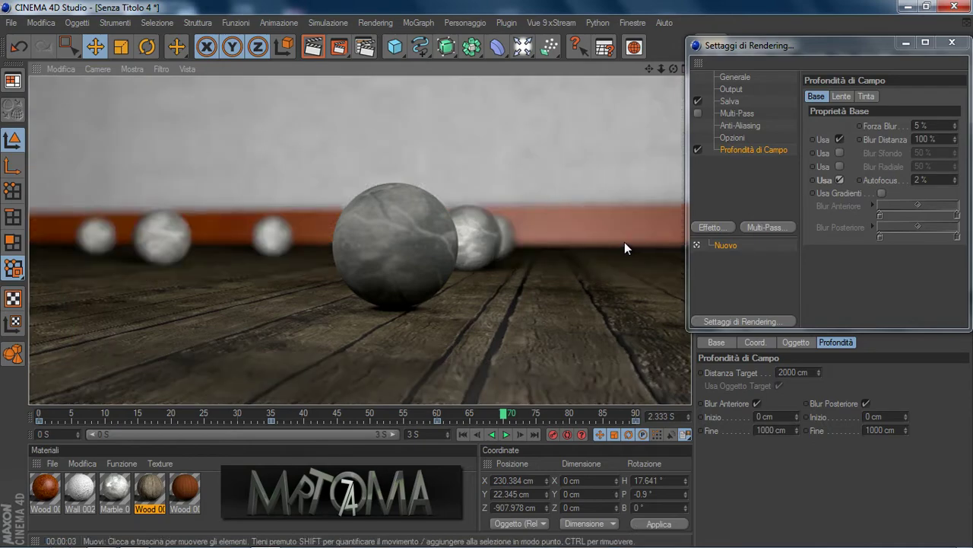
{"action": "left_click", "coordinate": [507, 433]}
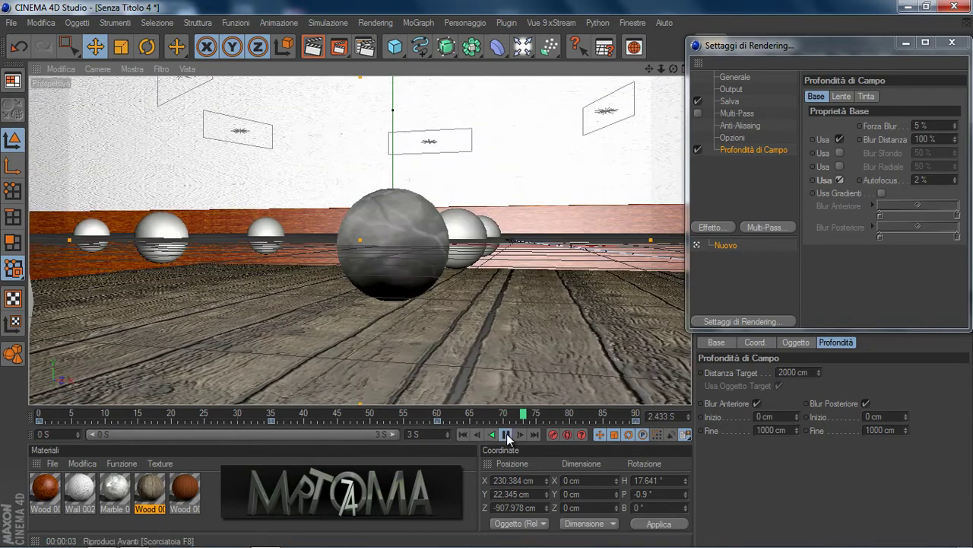
{"action": "left_click", "coordinate": [314, 47]}
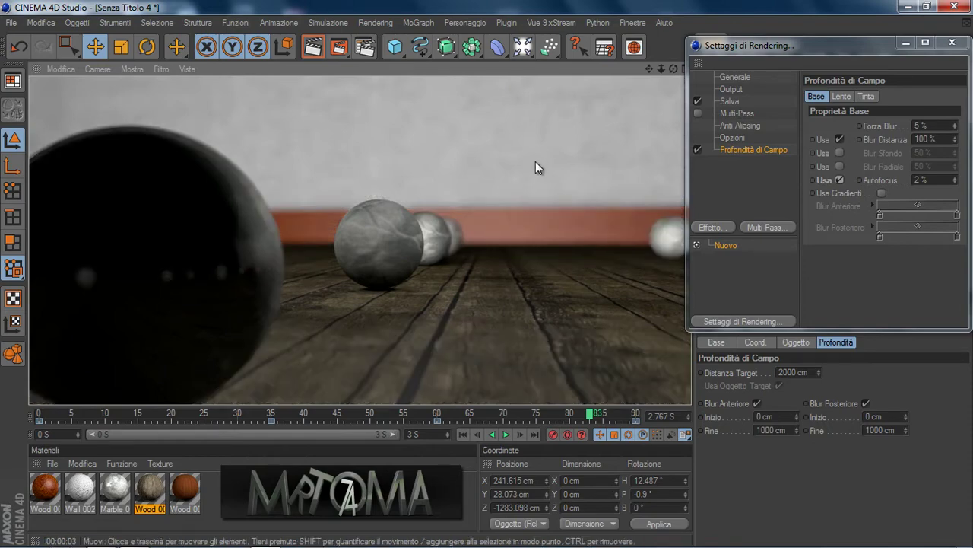
{"action": "left_click", "coordinate": [507, 435]}
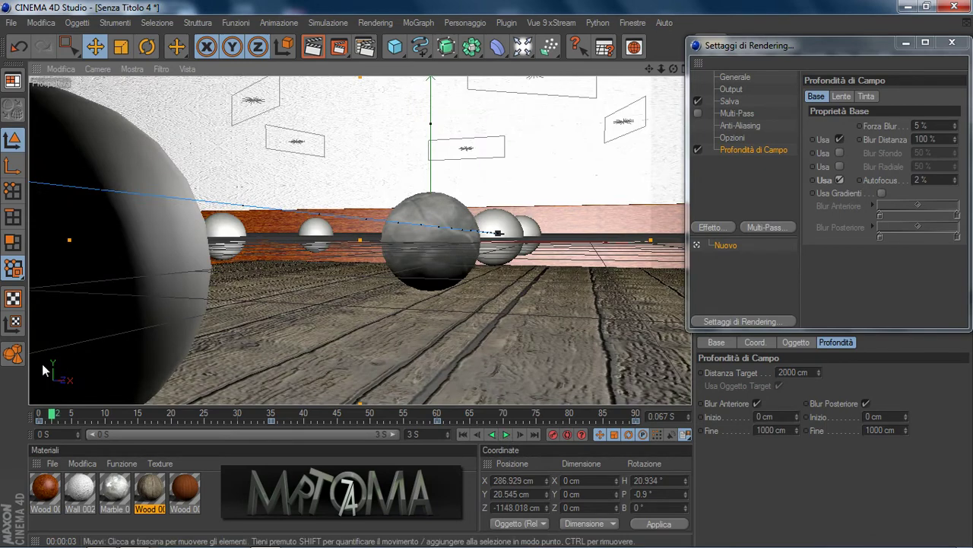
{"action": "left_click_drag", "start_coordinate": [48, 403], "coordinate": [32, 413]}
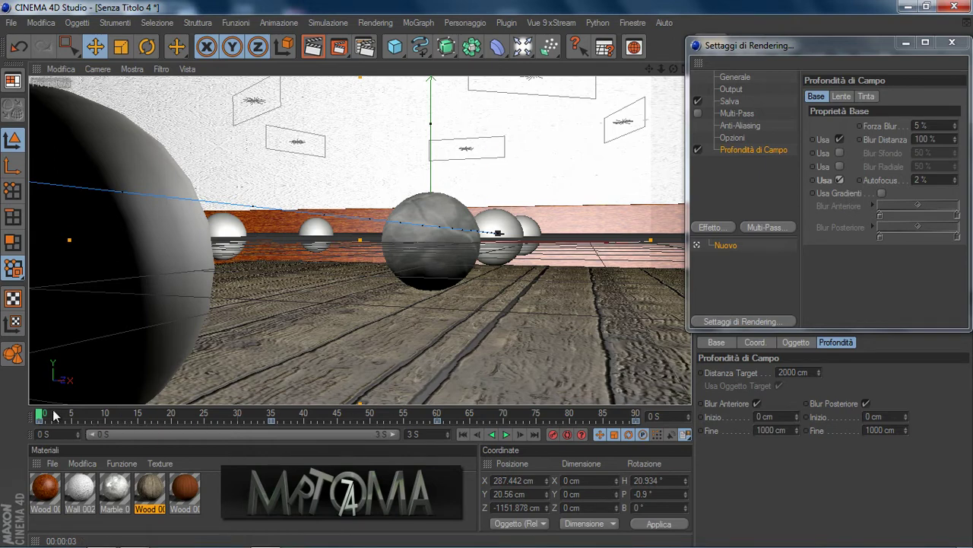
Turn off depth-of-field autofocus and review the lens shape list, leaving it at circle
{"action": "left_click", "coordinate": [839, 180]}
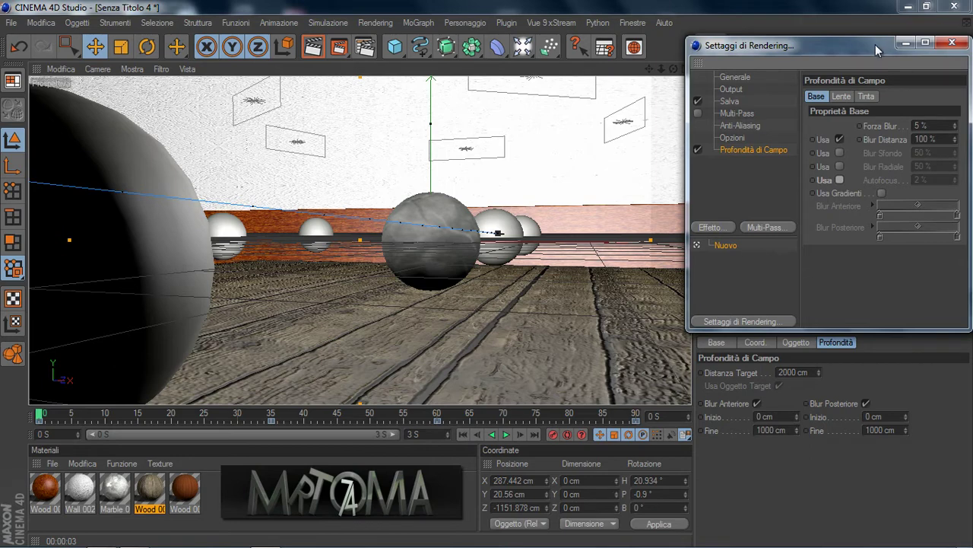
{"action": "left_click_drag", "start_coordinate": [876, 44], "coordinate": [844, 42]}
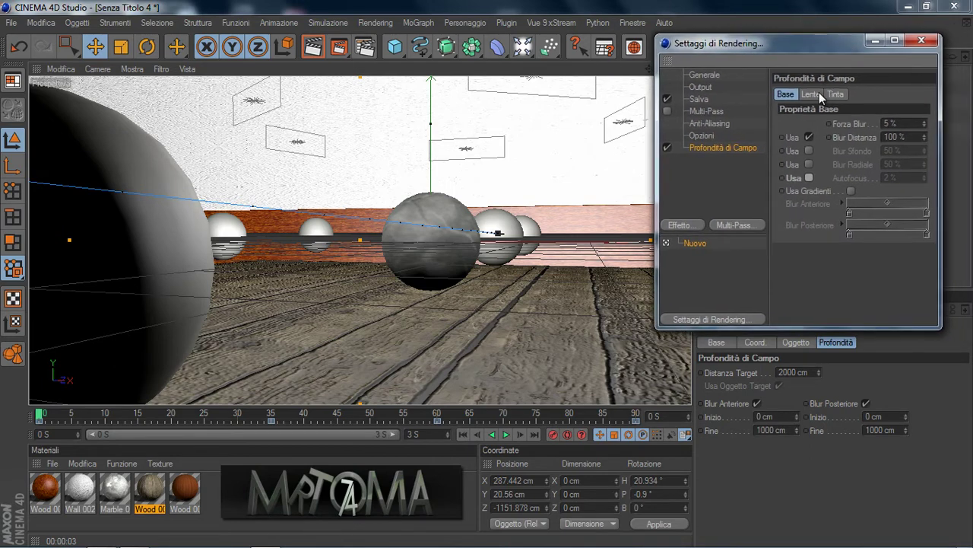
{"action": "left_click", "coordinate": [809, 92]}
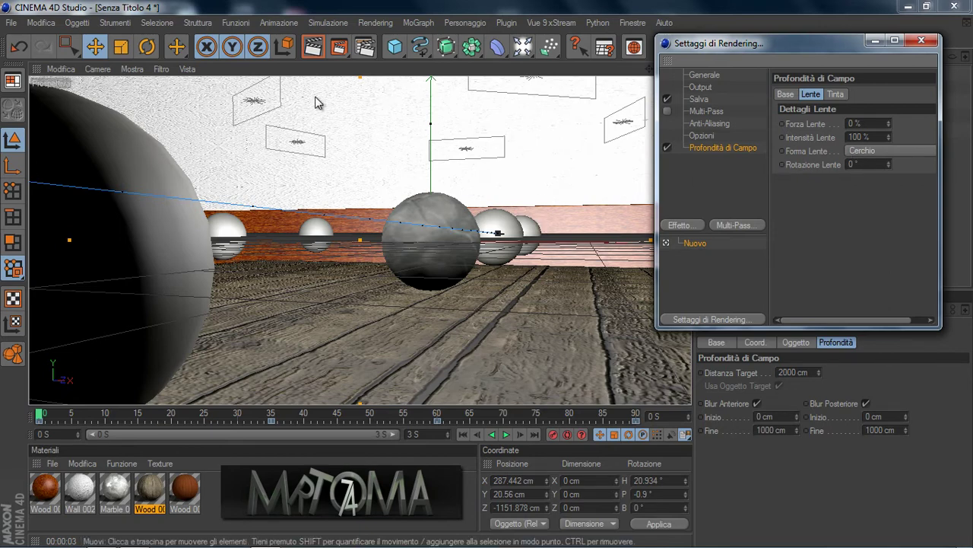
{"action": "left_click", "coordinate": [880, 151]}
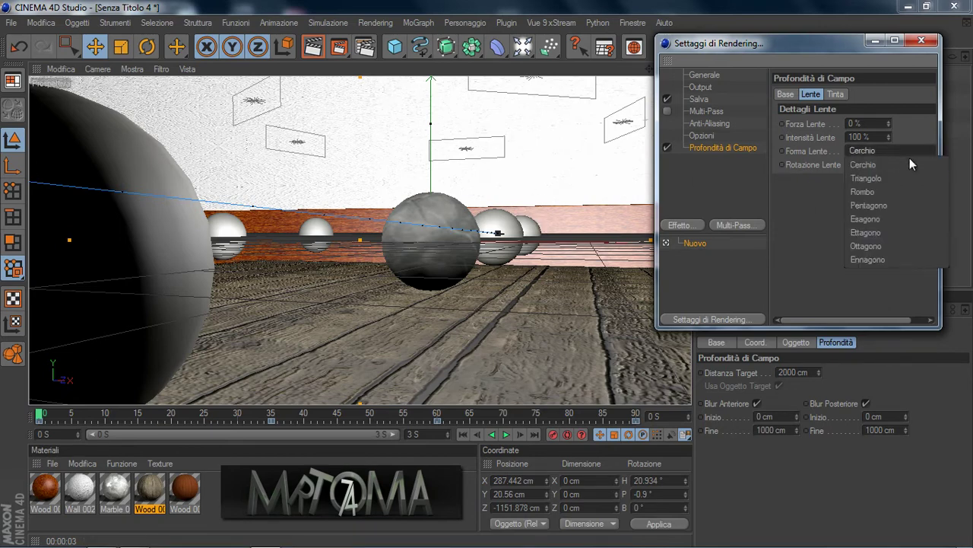
{"action": "left_click", "coordinate": [799, 212]}
Enable depth-of-field tinting and expand the front tint gradient settings
{"action": "left_click", "coordinate": [841, 96]}
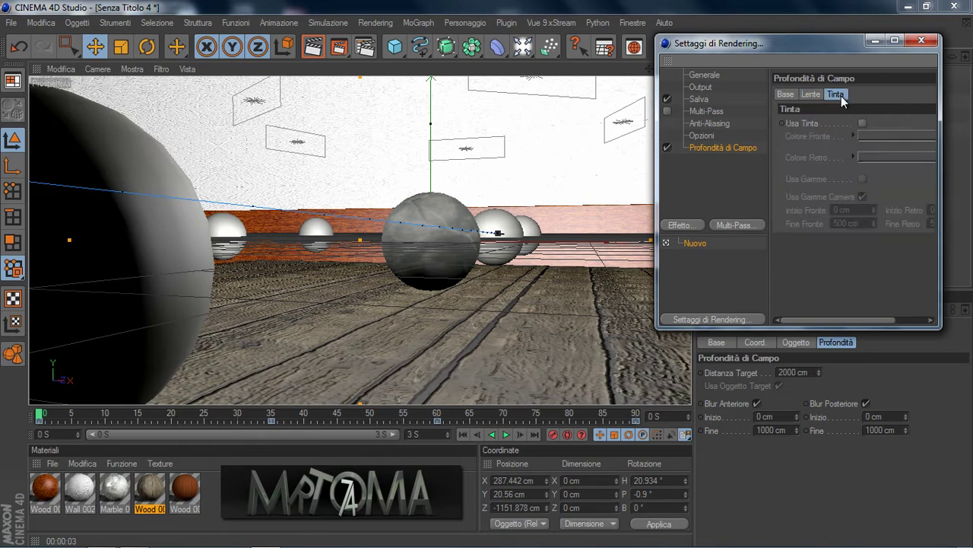
{"action": "left_click_drag", "start_coordinate": [786, 49], "coordinate": [640, 64]}
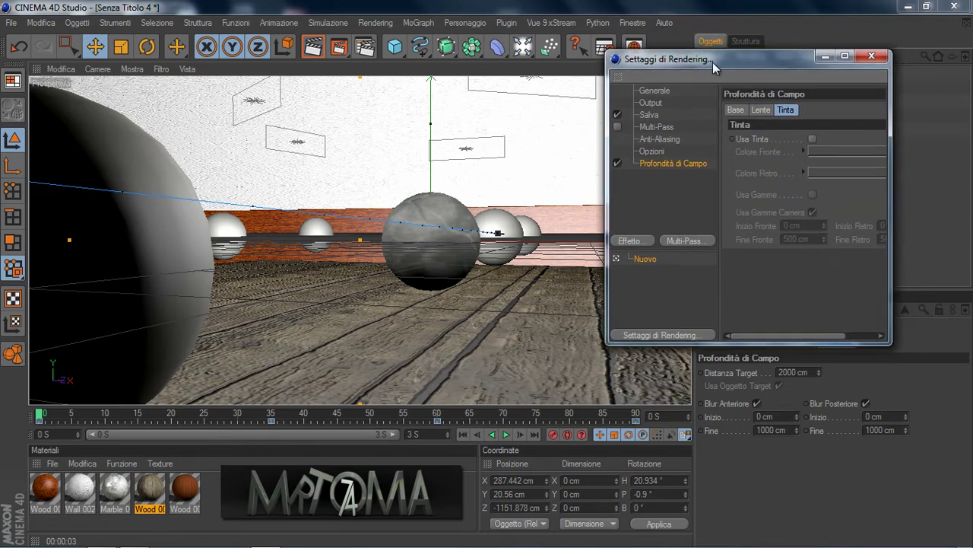
{"action": "left_click_drag", "start_coordinate": [791, 130], "coordinate": [930, 131]}
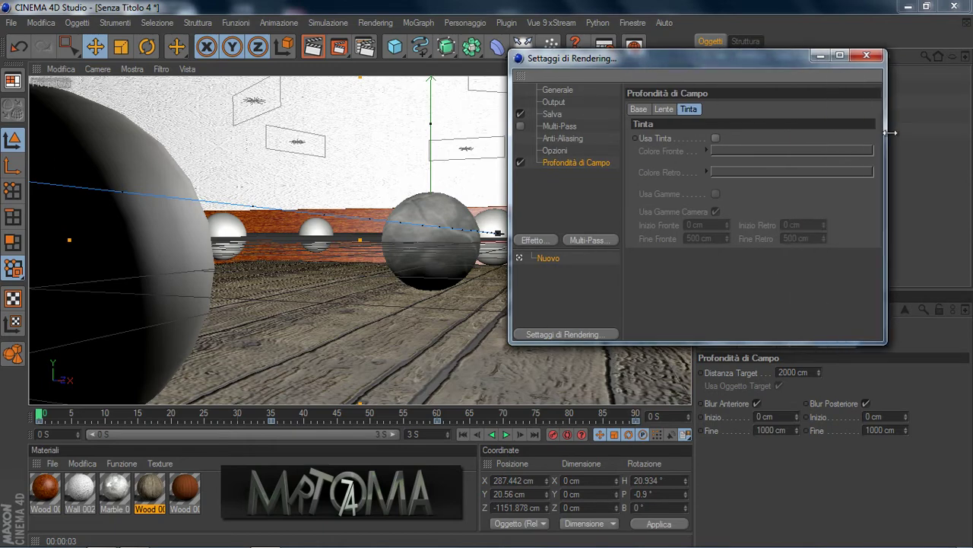
{"action": "left_click", "coordinate": [717, 137]}
{"action": "left_click_drag", "start_coordinate": [775, 62], "coordinate": [845, 57]}
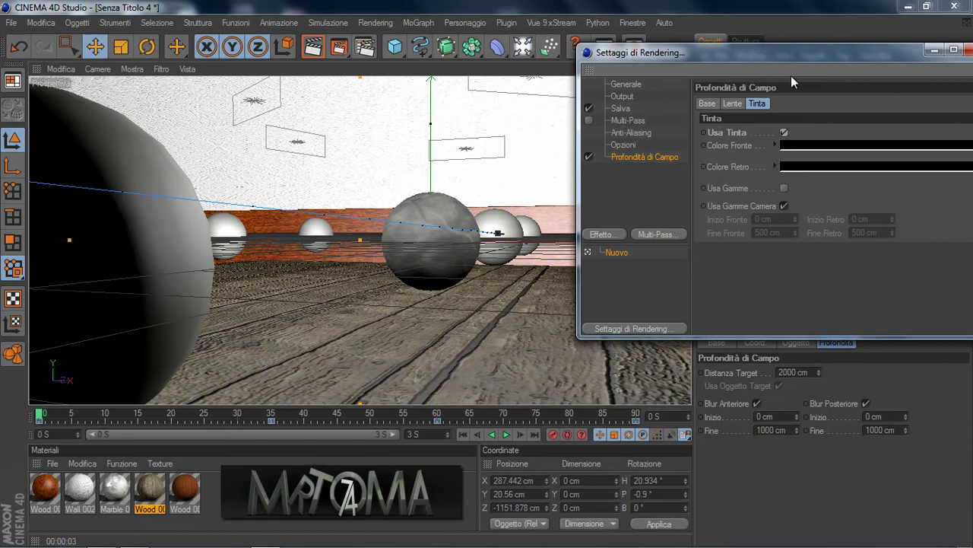
{"action": "left_click", "coordinate": [776, 144]}
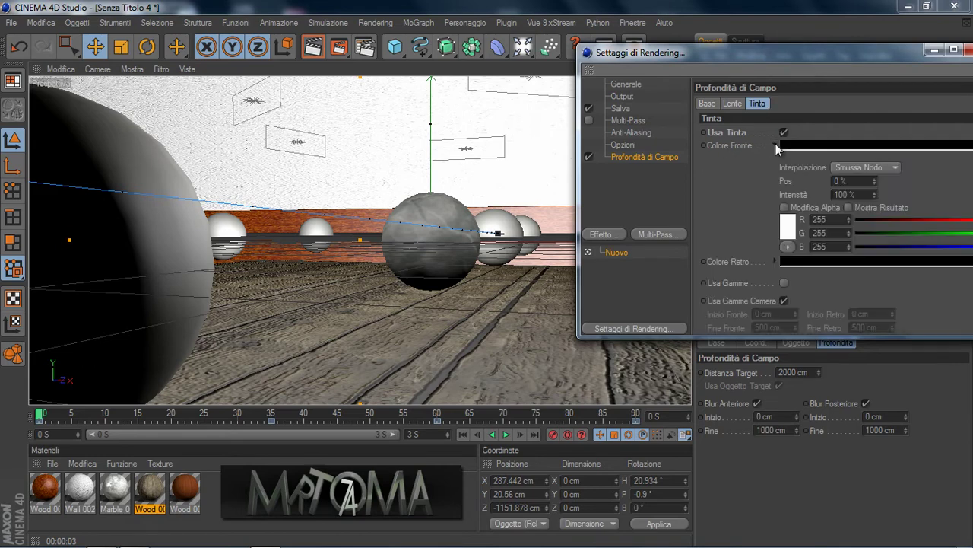
Set the front tint colour to light cyan (R 172, G 224, B 214)
{"action": "double_click", "coordinate": [825, 156]}
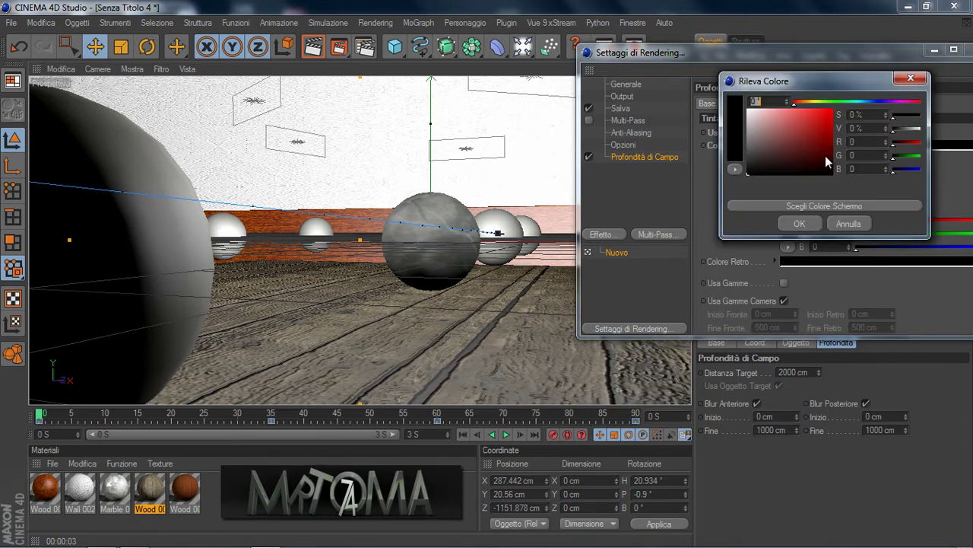
{"action": "mouse_move", "coordinate": [821, 83]}
{"action": "left_mouse_down"}
{"action": "mouse_move", "coordinate": [721, 309]}
{"action": "mouse_move", "coordinate": [810, 102]}
{"action": "left_mouse_up"}
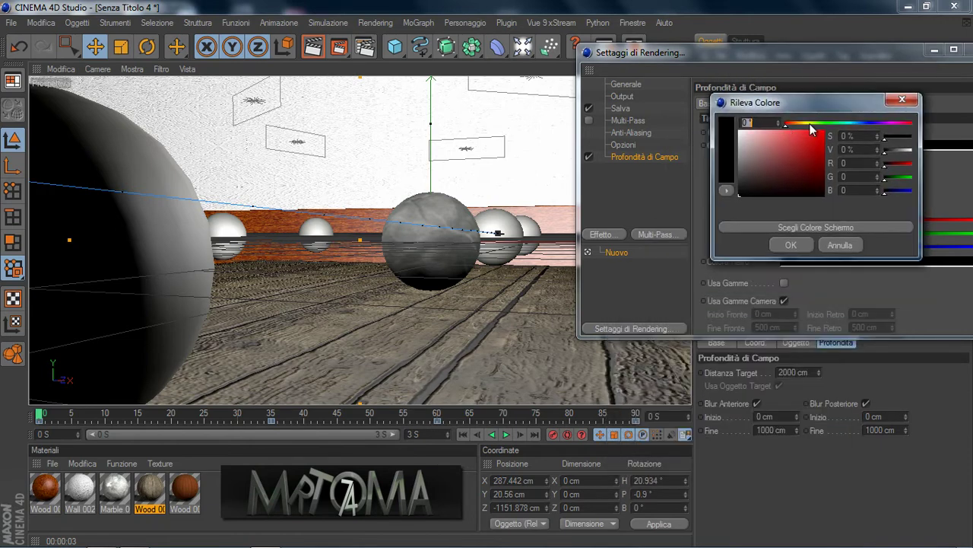
{"action": "left_click", "coordinate": [845, 124]}
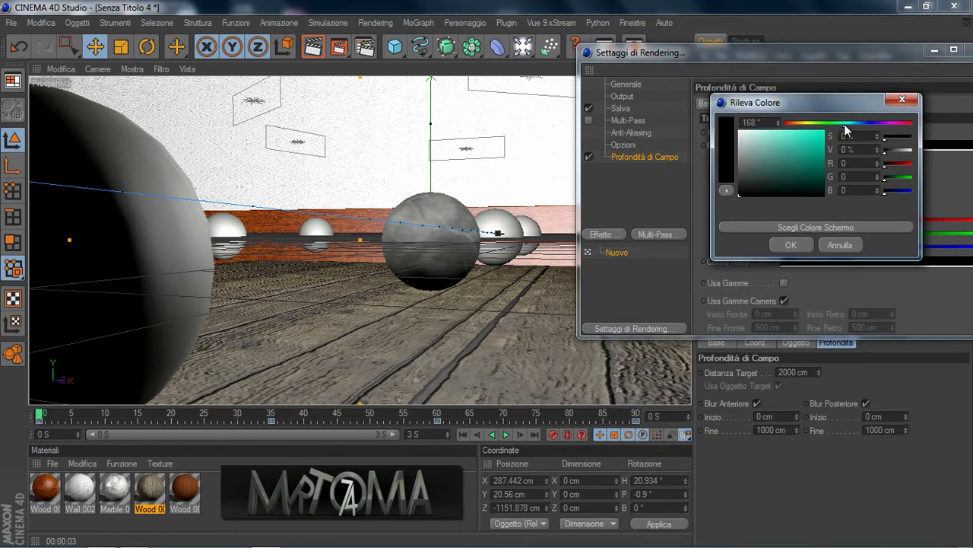
{"action": "left_click", "coordinate": [758, 141]}
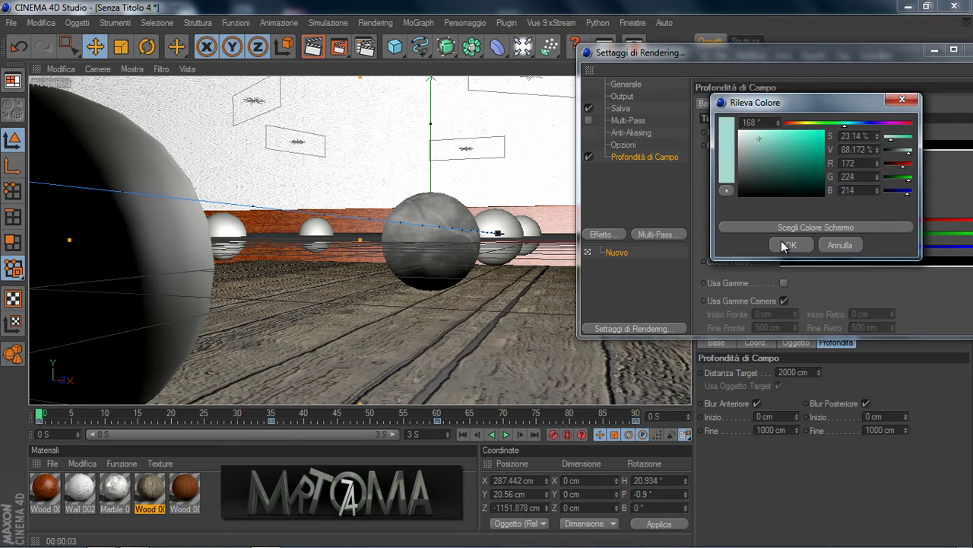
{"action": "left_click", "coordinate": [790, 244]}
Render a preview of the cyan tint, then switch depth-of-field tinting off
{"action": "left_click_drag", "start_coordinate": [725, 52], "coordinate": [828, 60]}
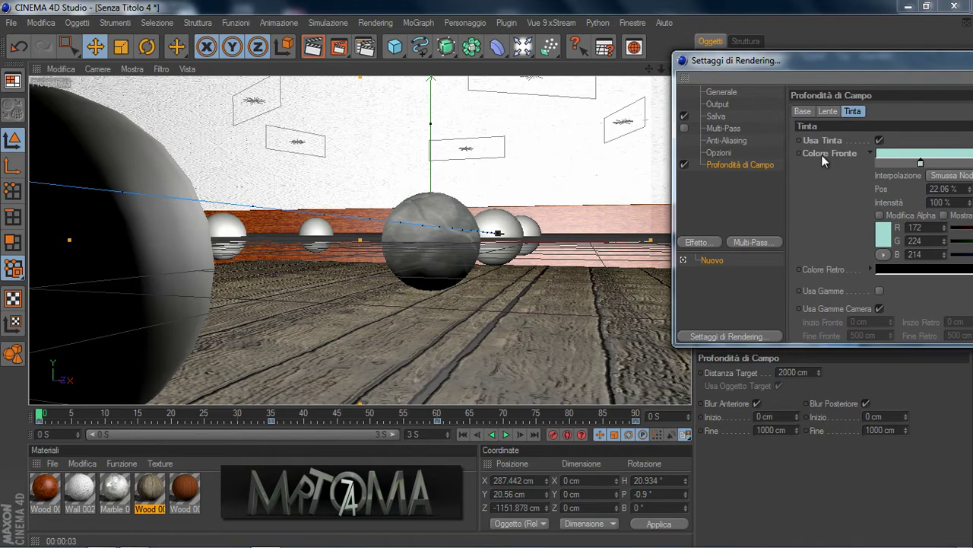
{"action": "left_click", "coordinate": [316, 49]}
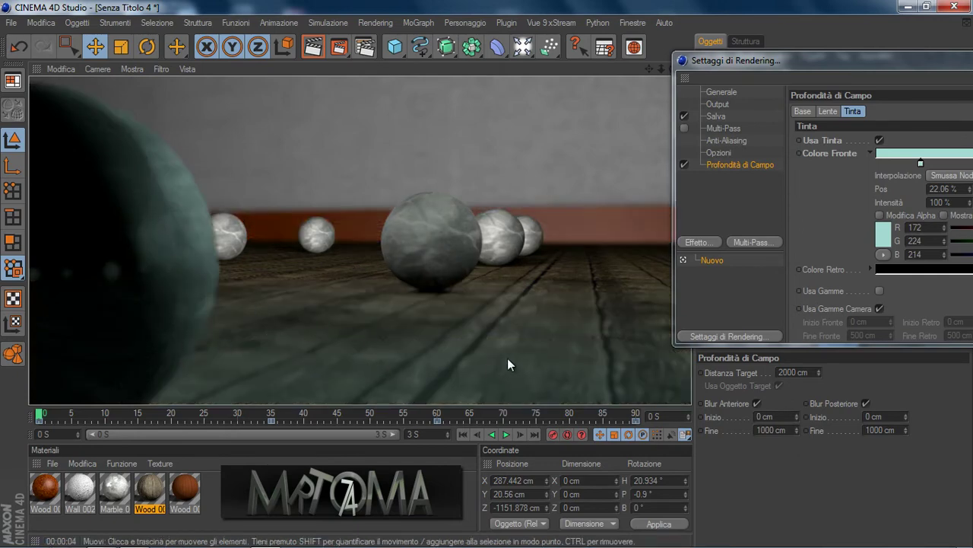
{"action": "left_click_drag", "start_coordinate": [880, 59], "coordinate": [745, 60]}
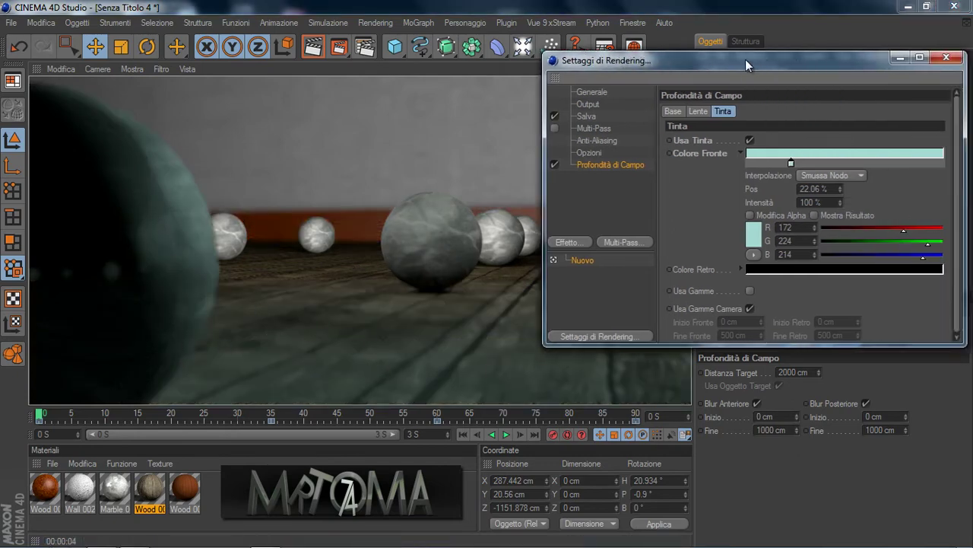
{"action": "left_click", "coordinate": [744, 140]}
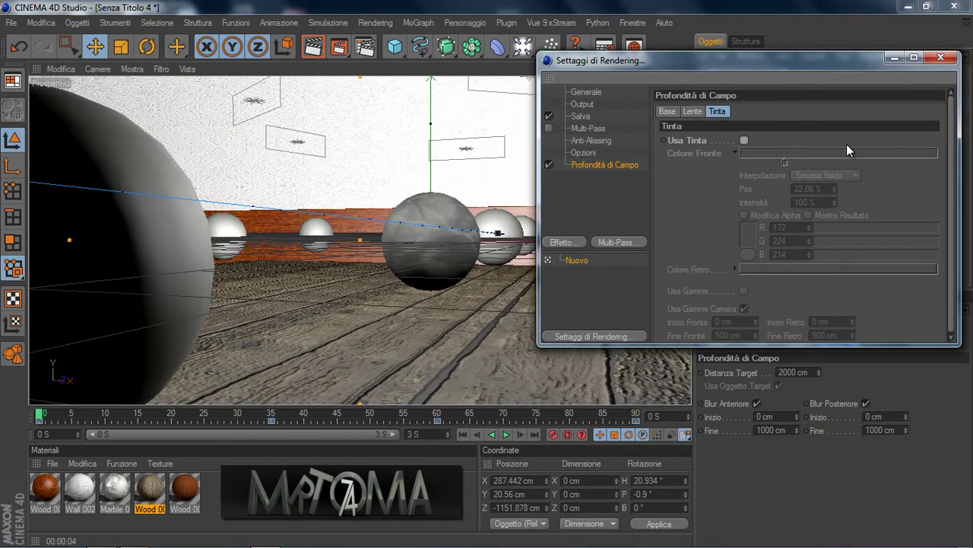
Re-enable the depth-of-field tint and set its front colour to black
{"action": "left_click", "coordinate": [735, 152]}
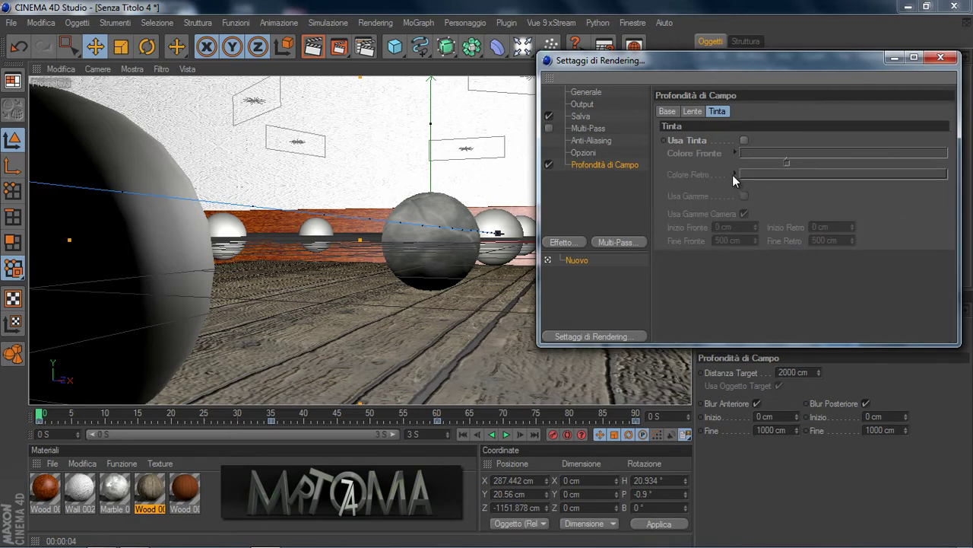
{"action": "left_click", "coordinate": [734, 174]}
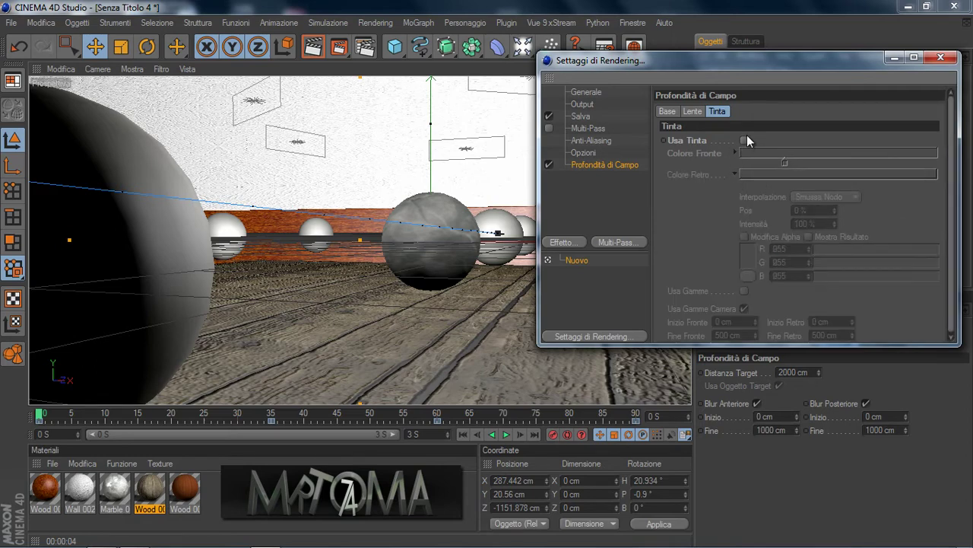
{"action": "left_click", "coordinate": [745, 140]}
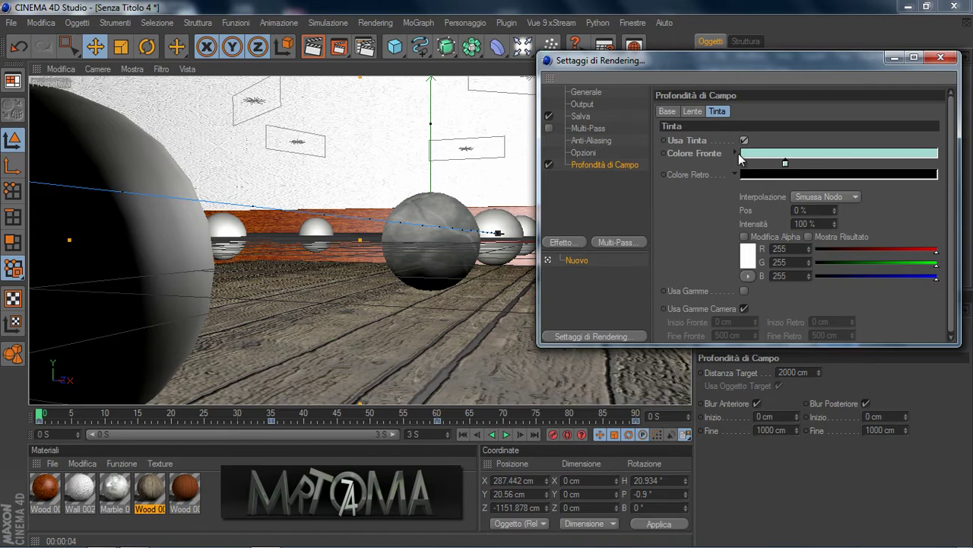
{"action": "double_click", "coordinate": [785, 164]}
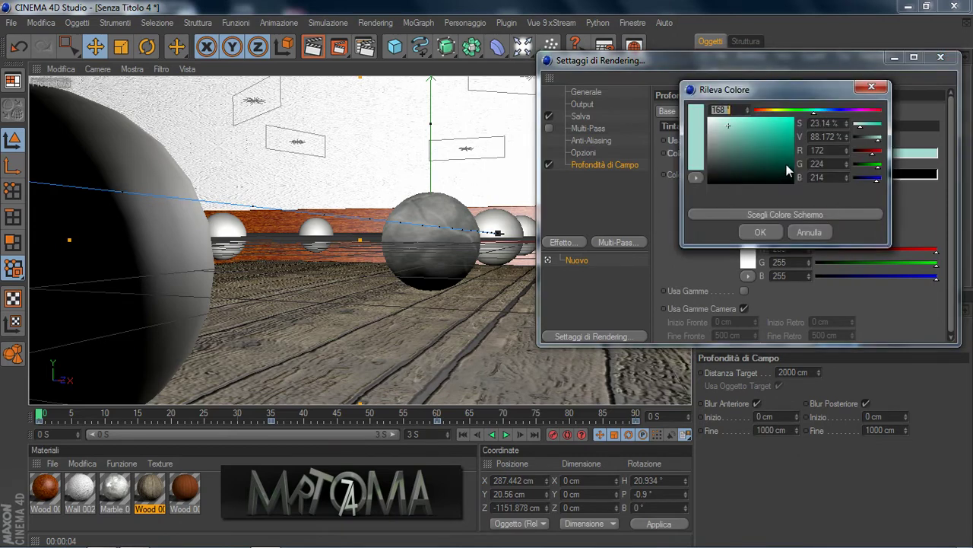
{"action": "left_click_drag", "start_coordinate": [721, 180], "coordinate": [701, 191]}
{"action": "left_click", "coordinate": [774, 234]}
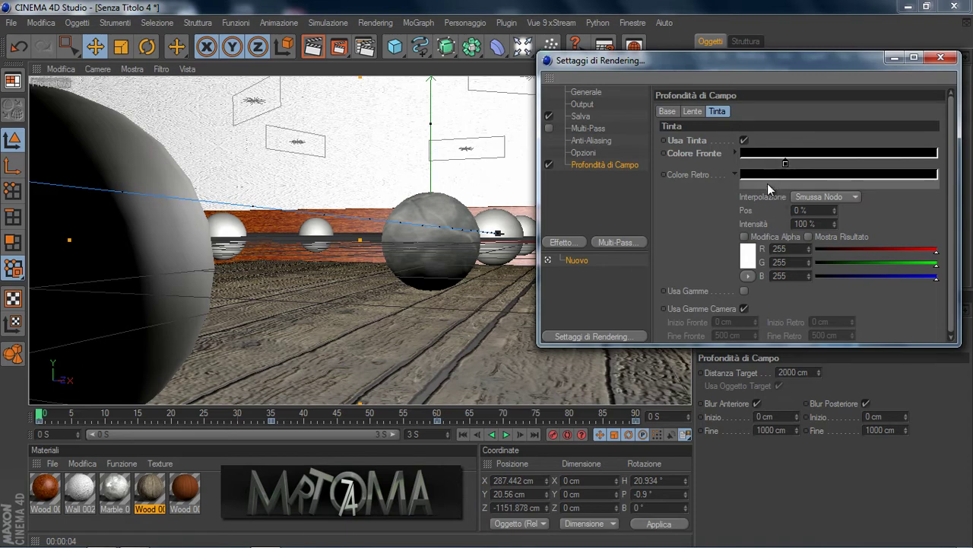
Add a pale yellow knot to the back colour gradient and render a preview
{"action": "left_click", "coordinate": [767, 184]}
{"action": "double_click", "coordinate": [768, 185]}
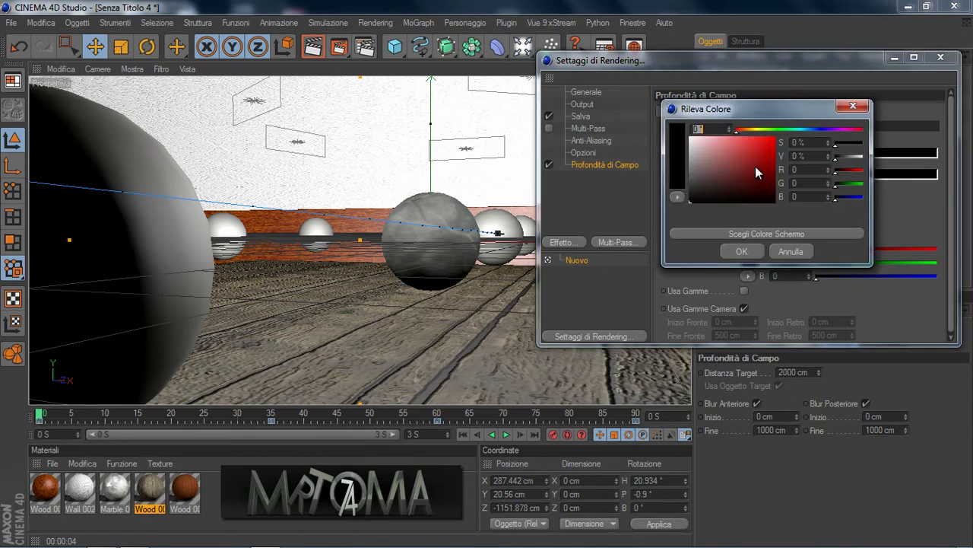
{"action": "left_click", "coordinate": [755, 129]}
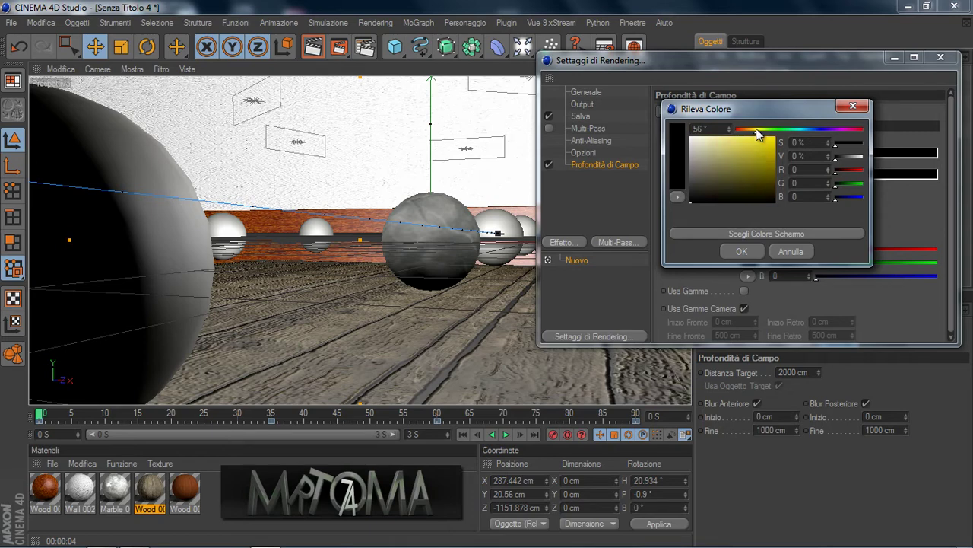
{"action": "left_click", "coordinate": [715, 147]}
{"action": "left_click", "coordinate": [741, 252]}
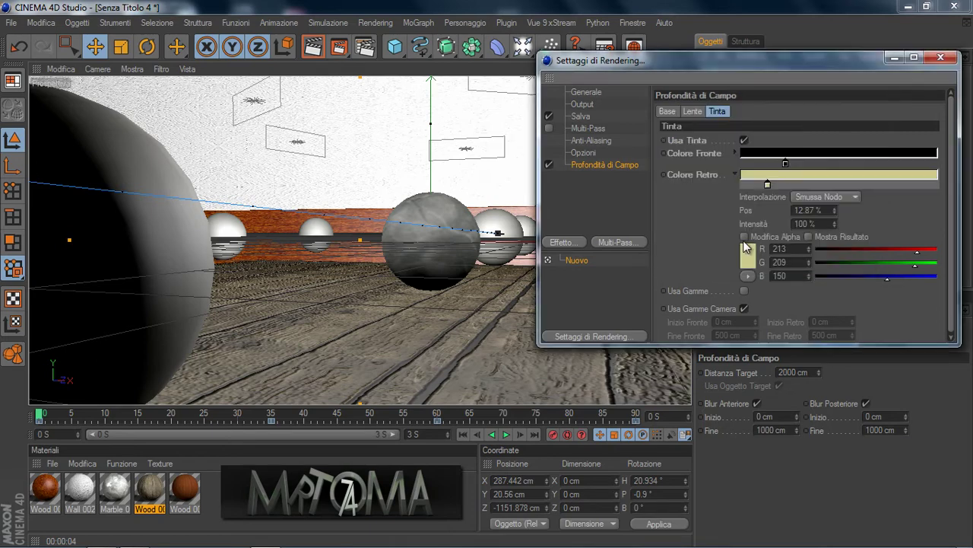
{"action": "left_click_drag", "start_coordinate": [648, 65], "coordinate": [790, 197]}
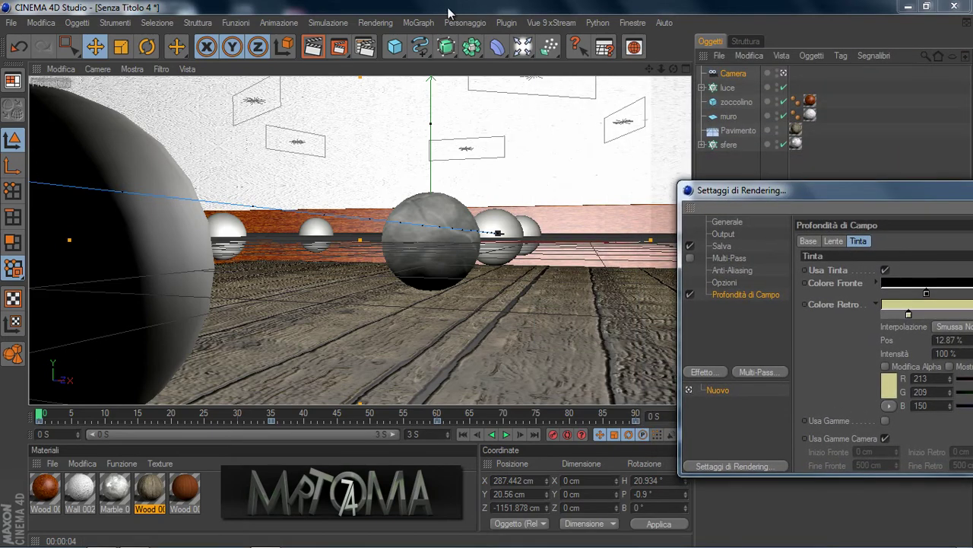
{"action": "left_click", "coordinate": [313, 47]}
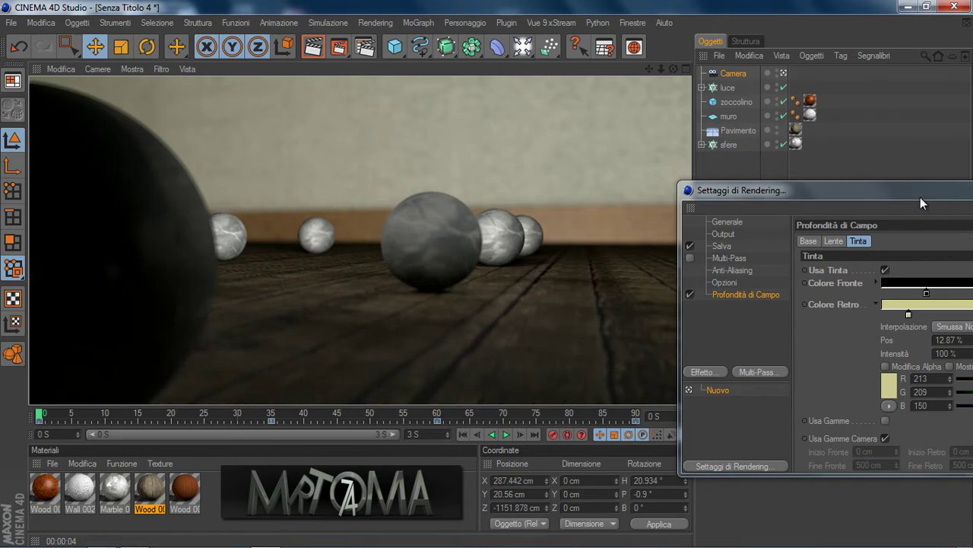
Change the back colour to saturated yellow (R 235, G 221, B 19) and re-render
{"action": "left_click_drag", "start_coordinate": [920, 195], "coordinate": [795, 92]}
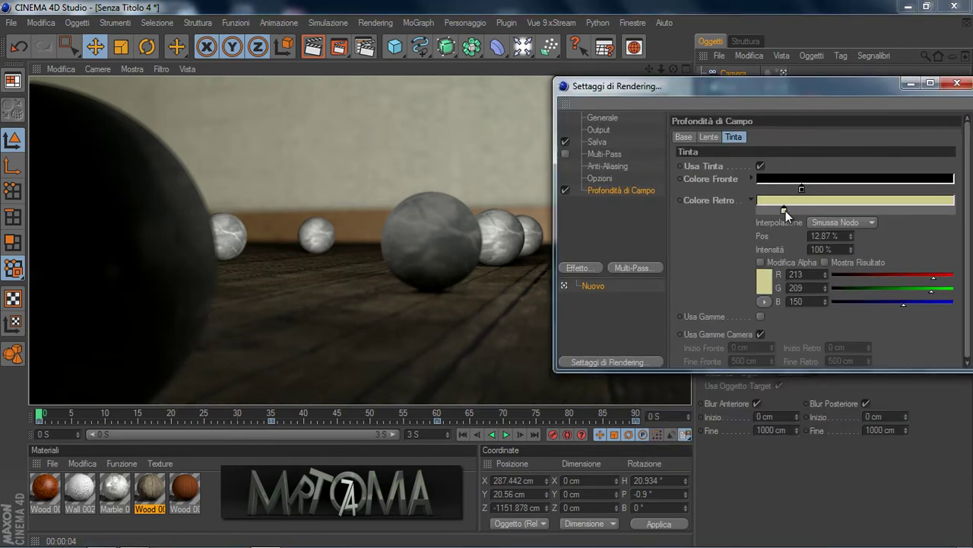
{"action": "double_click", "coordinate": [784, 209]}
{"action": "mouse_move", "coordinate": [773, 164]}
{"action": "left_mouse_down"}
{"action": "mouse_move", "coordinate": [758, 182]}
{"action": "mouse_move", "coordinate": [787, 169]}
{"action": "left_mouse_up"}
{"action": "left_click", "coordinate": [759, 278]}
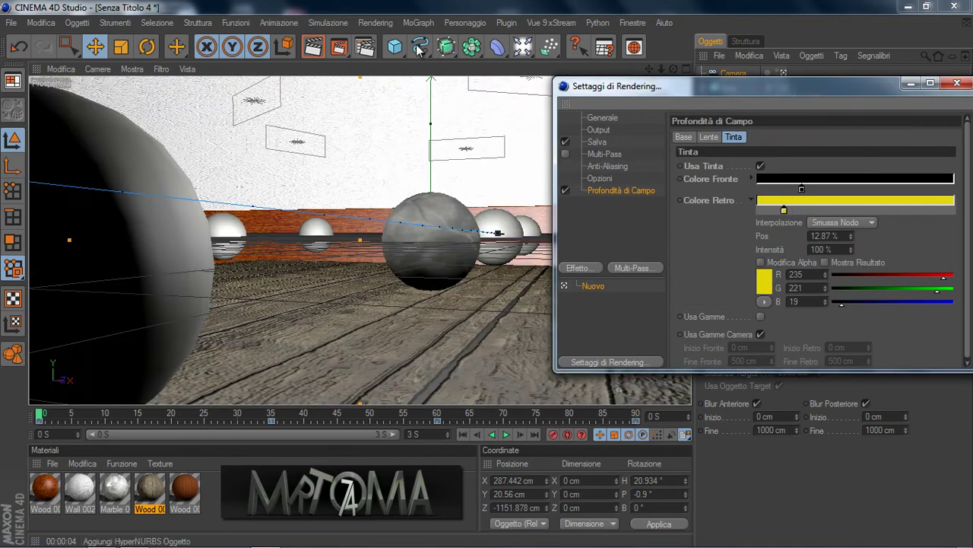
{"action": "left_click", "coordinate": [311, 47]}
{"action": "left_click_drag", "start_coordinate": [712, 90], "coordinate": [814, 94]}
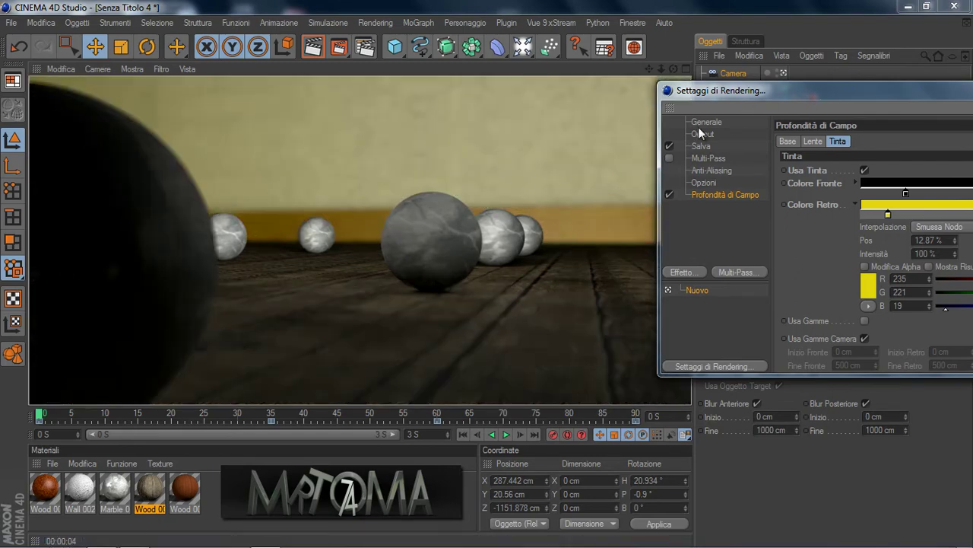
{"action": "left_click_drag", "start_coordinate": [819, 86], "coordinate": [689, 94]}
Turn off the tint and lower depth-of-field blur strength to 1%, rendering a preview
{"action": "left_click", "coordinate": [736, 178]}
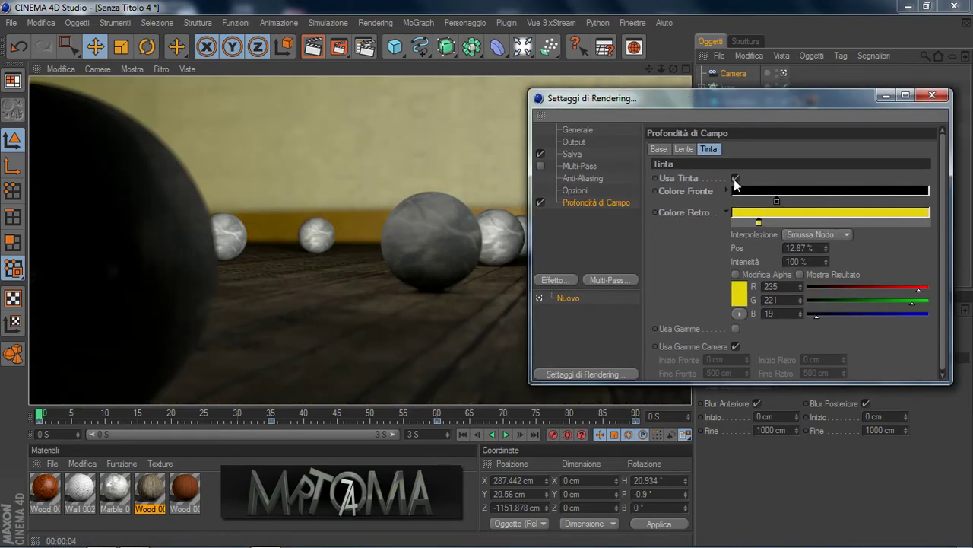
{"action": "left_click", "coordinate": [656, 148]}
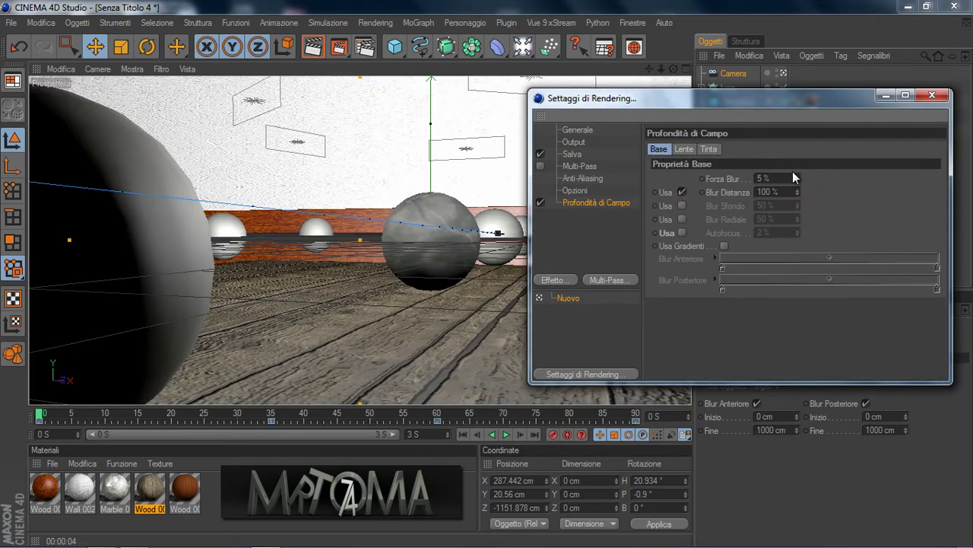
{"action": "left_click_drag", "start_coordinate": [794, 110], "coordinate": [915, 96]}
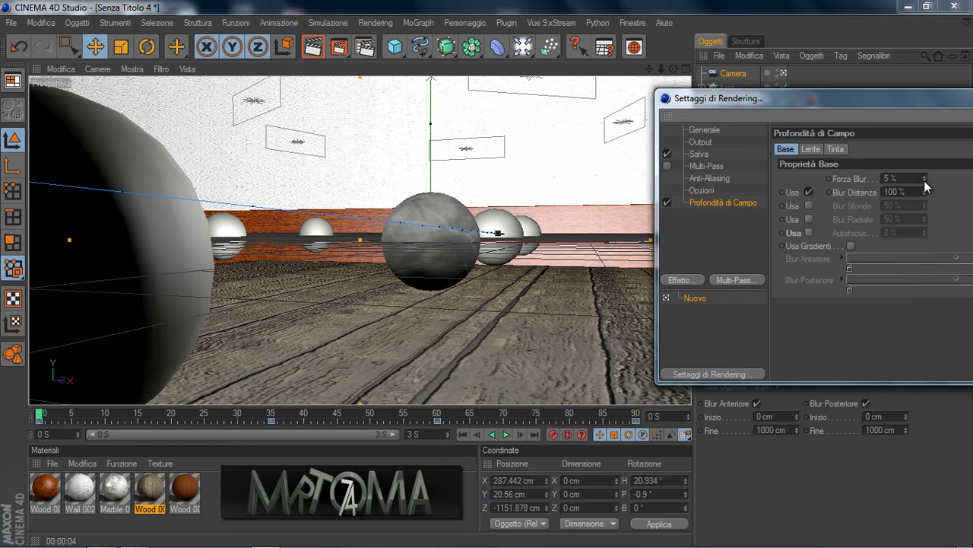
{"action": "left_click_drag", "start_coordinate": [924, 181], "coordinate": [924, 182]}
{"action": "left_click", "coordinate": [924, 176]}
{"action": "left_click", "coordinate": [324, 47]}
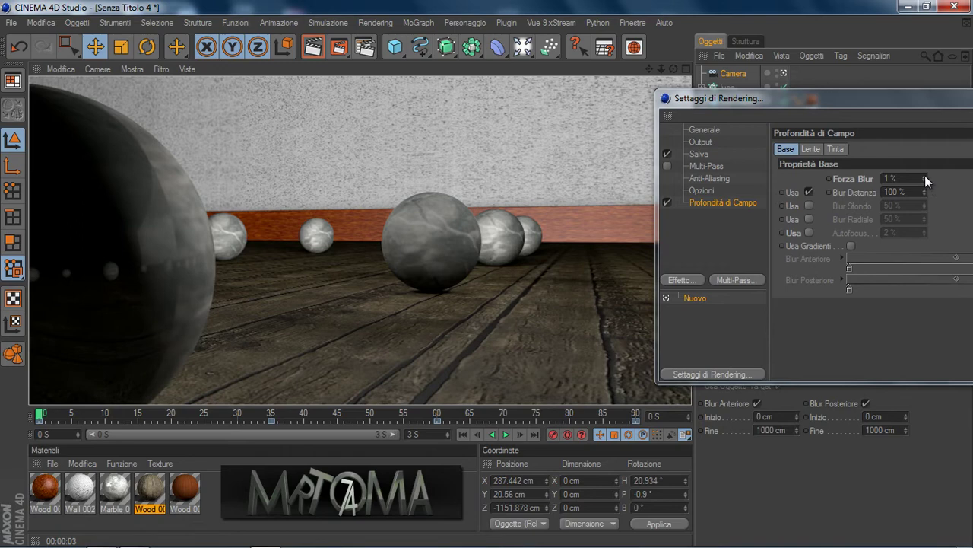
Set blur strength to 2%, render to check, and close the render settings
{"action": "left_click", "coordinate": [924, 176]}
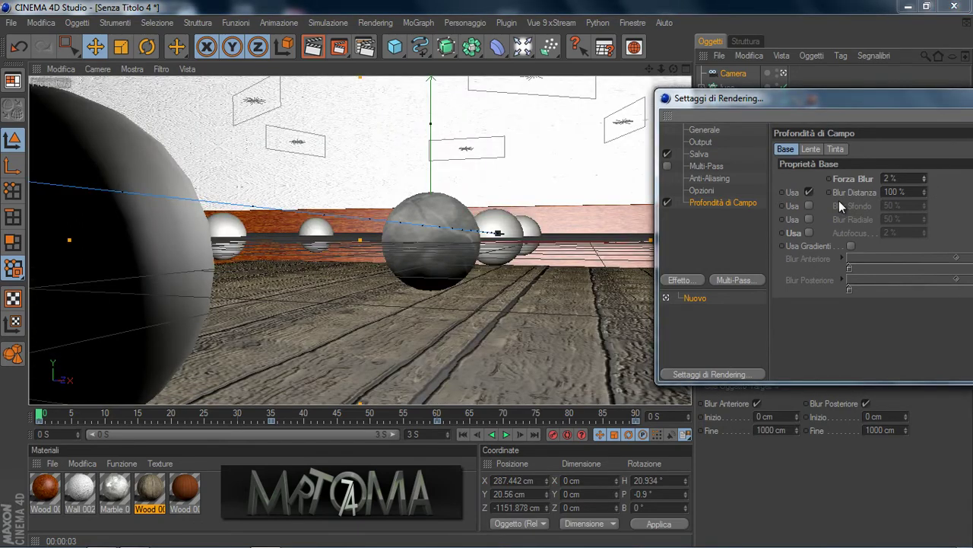
{"action": "left_click", "coordinate": [313, 47]}
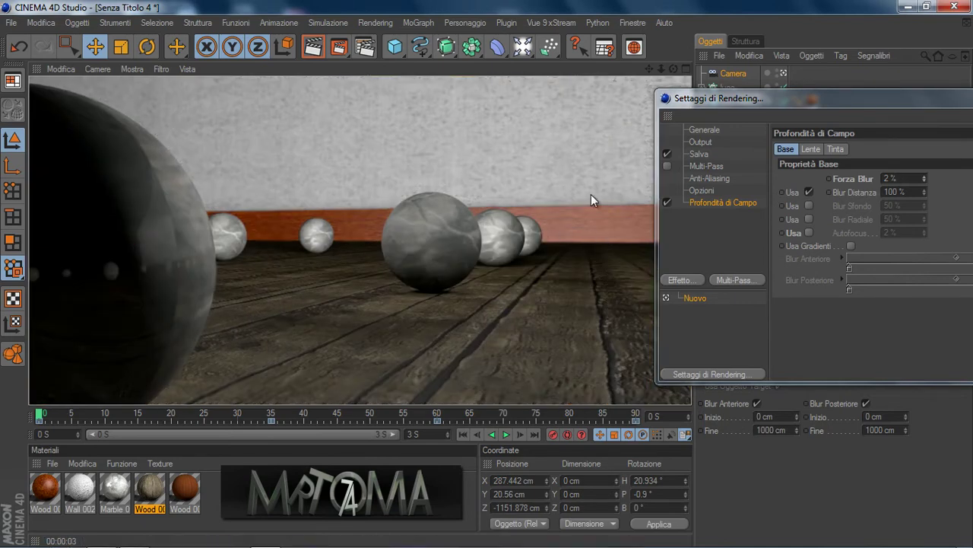
{"action": "left_click_drag", "start_coordinate": [873, 102], "coordinate": [705, 105]}
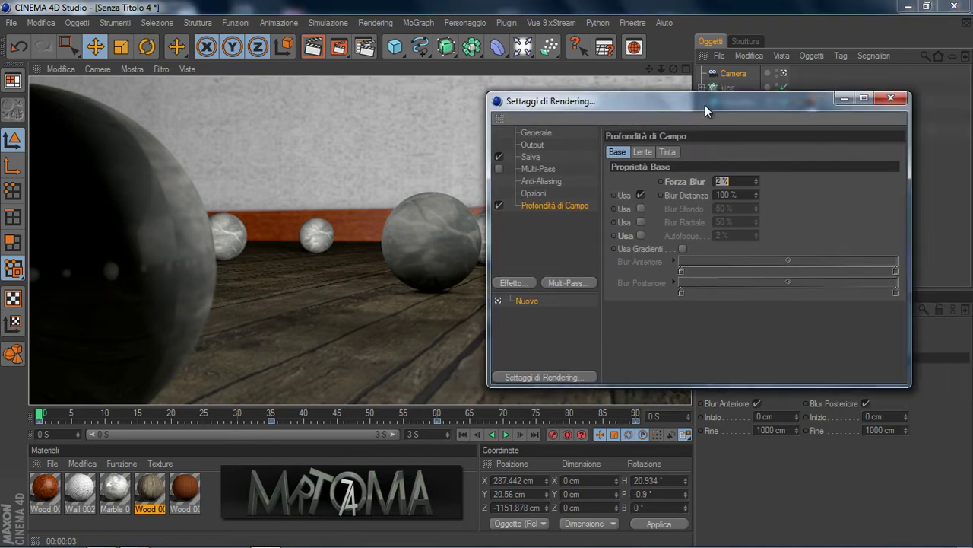
{"action": "left_click", "coordinate": [892, 99]}
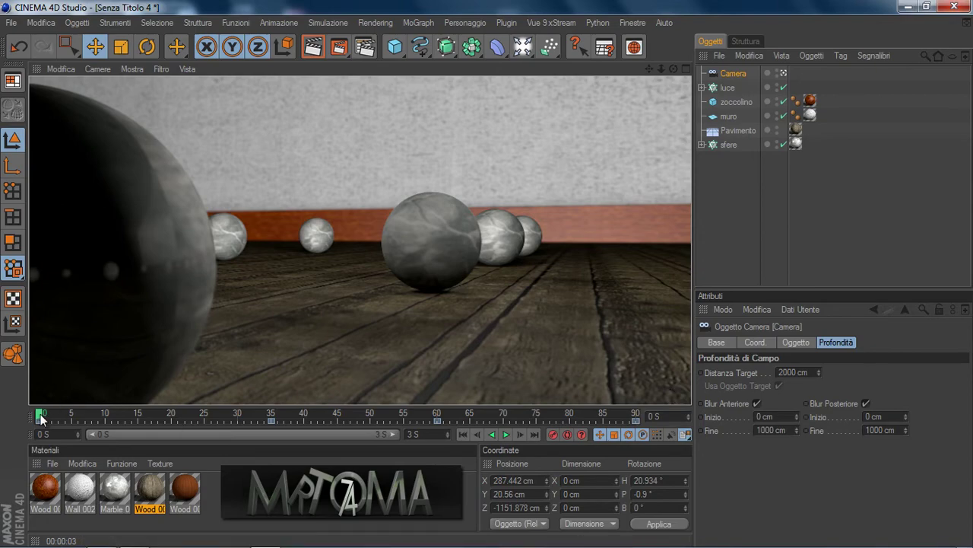
Scrub the animation forward to frame 44, rendering previews, and reopen the depth-of-field render settings
{"action": "left_click_drag", "start_coordinate": [42, 415], "coordinate": [243, 416]}
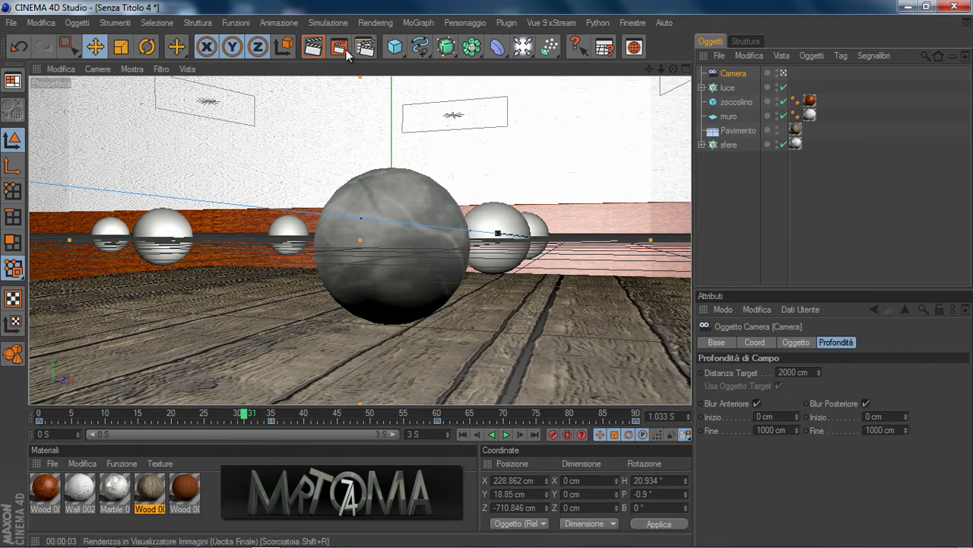
{"action": "left_click", "coordinate": [314, 49]}
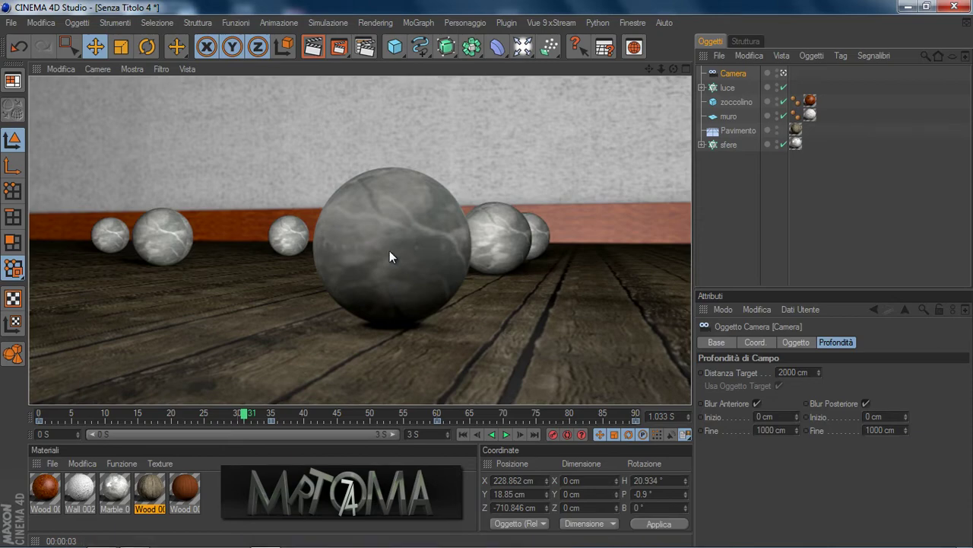
{"action": "left_click_drag", "start_coordinate": [245, 418], "coordinate": [332, 419]}
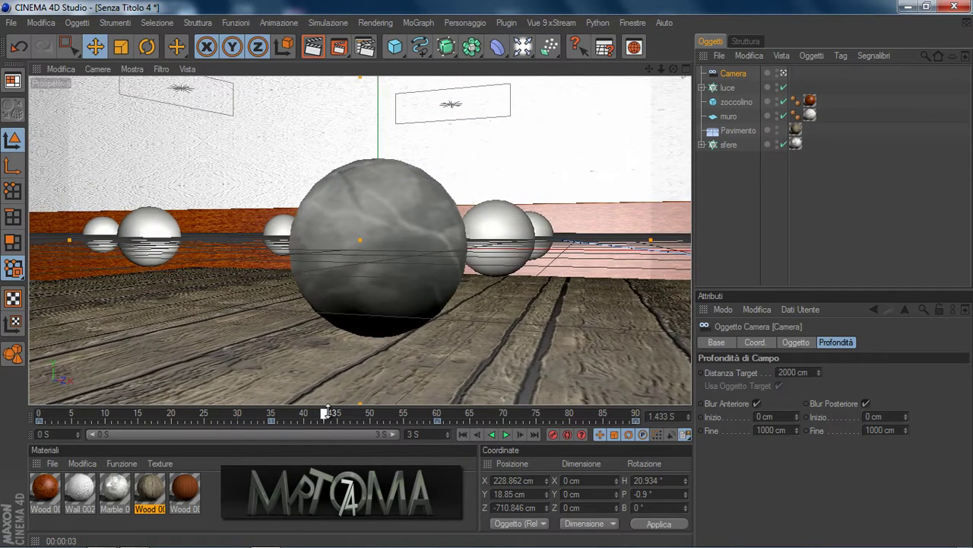
{"action": "left_click", "coordinate": [312, 48]}
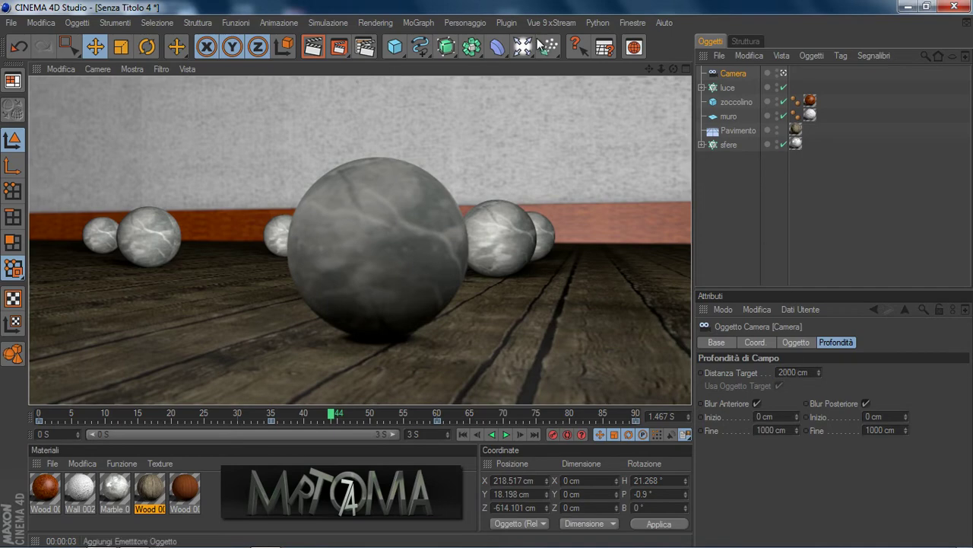
{"action": "left_click", "coordinate": [366, 47]}
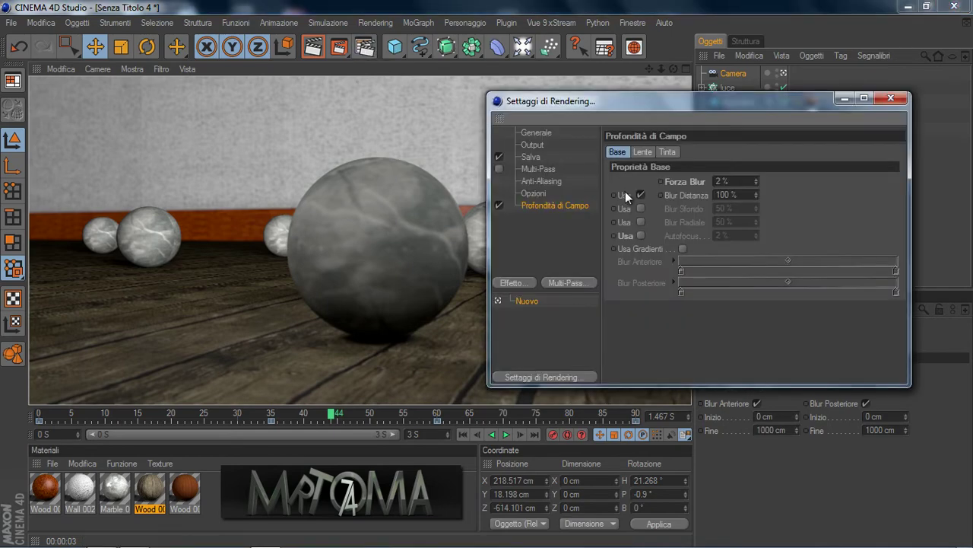
Test autofocus on, raise Forza Blur to 9%, then turn autofocus off, rendering after each change
{"action": "left_click", "coordinate": [641, 235]}
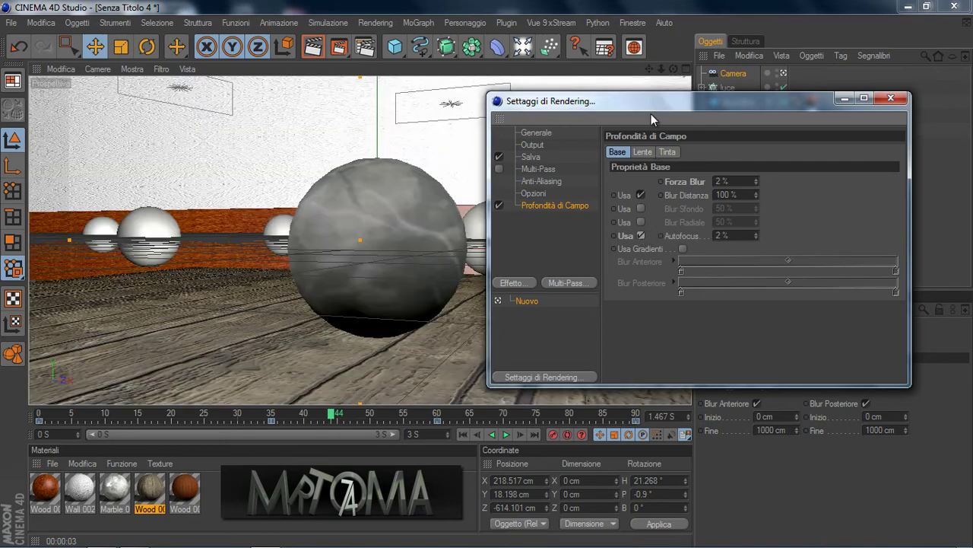
{"action": "mouse_move", "coordinate": [651, 114]}
{"action": "left_mouse_down"}
{"action": "mouse_move", "coordinate": [756, 102]}
{"action": "mouse_move", "coordinate": [798, 111]}
{"action": "left_mouse_up"}
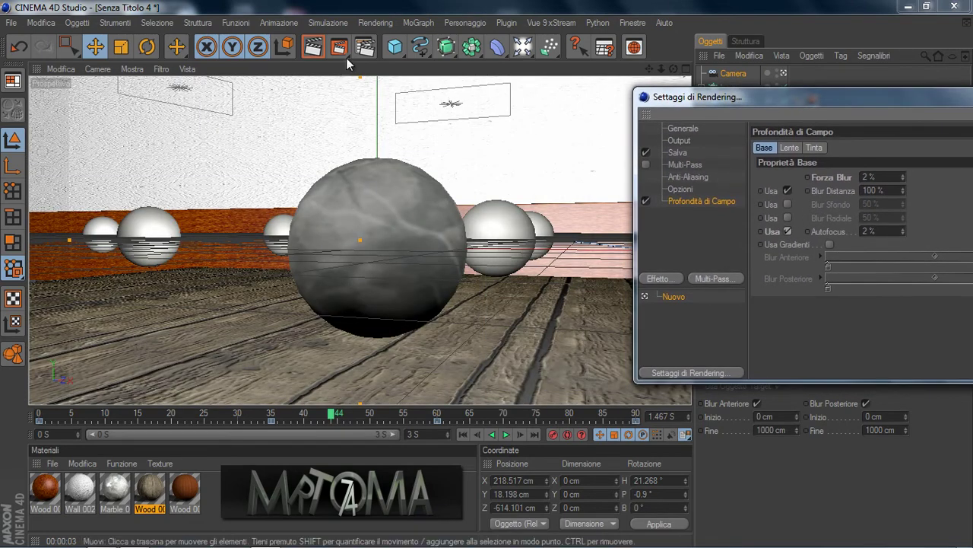
{"action": "left_click", "coordinate": [313, 47]}
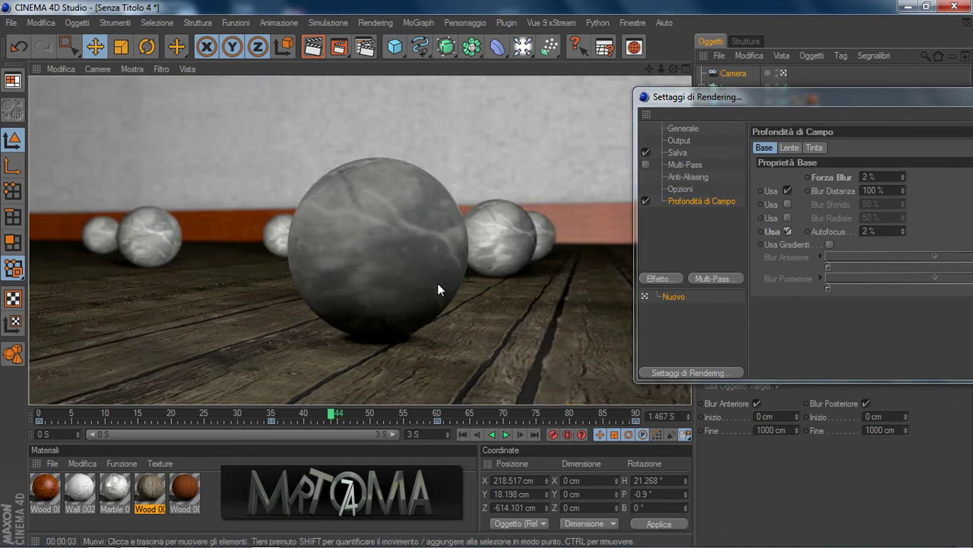
{"action": "left_click_drag", "start_coordinate": [905, 177], "coordinate": [903, 173]}
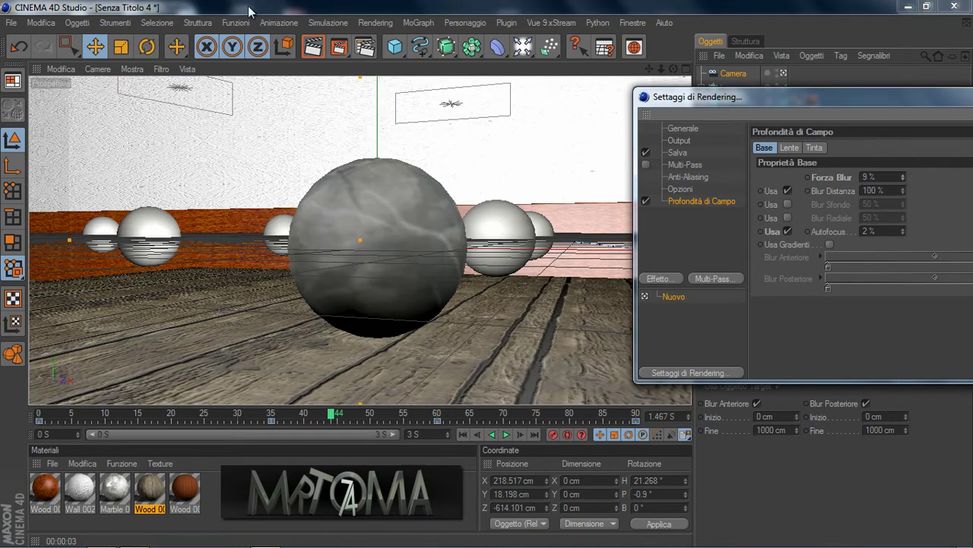
{"action": "left_click", "coordinate": [314, 49]}
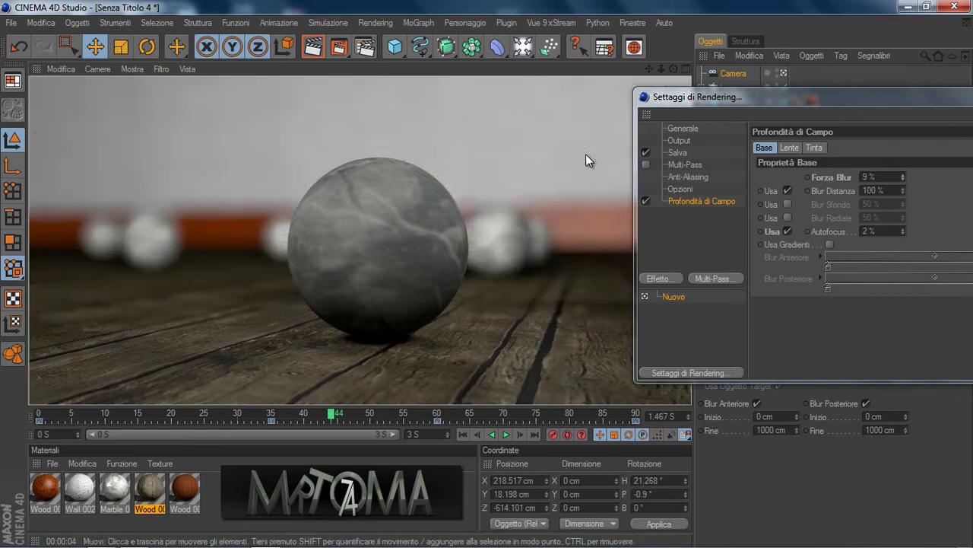
{"action": "left_click", "coordinate": [787, 231]}
{"action": "left_click", "coordinate": [313, 47]}
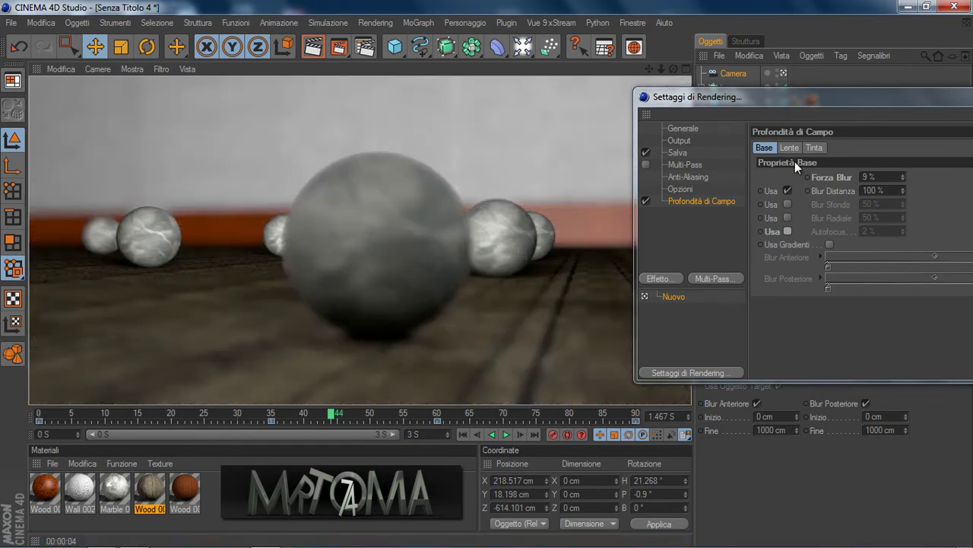
Set the camera's target distance to 5000 cm and render a preview
{"action": "left_click_drag", "start_coordinate": [826, 103], "coordinate": [829, 57]}
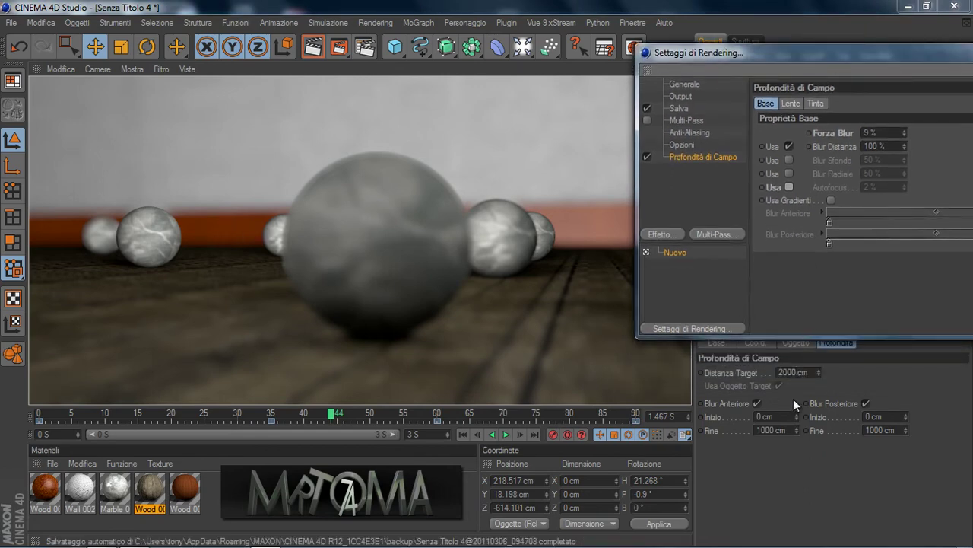
{"action": "double_click", "coordinate": [791, 372]}
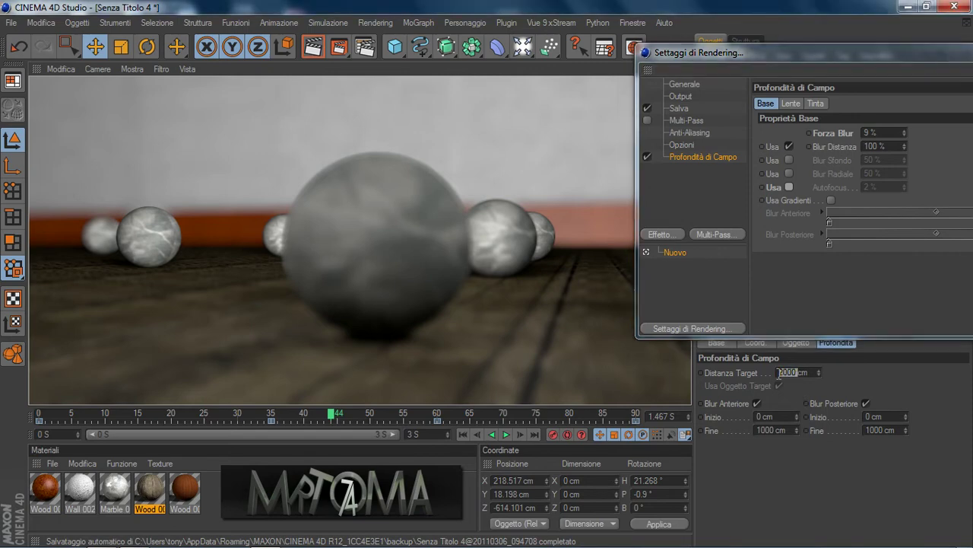
{"action": "type", "text": "5"}
{"action": "type", "text": "000"}
{"action": "key", "text": "Return"}
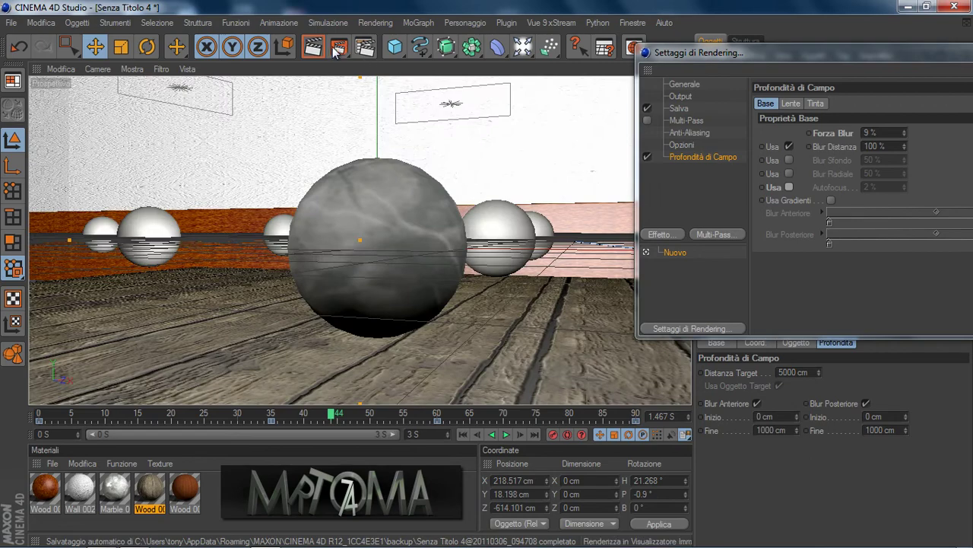
{"action": "key", "text": "ctrl+r"}
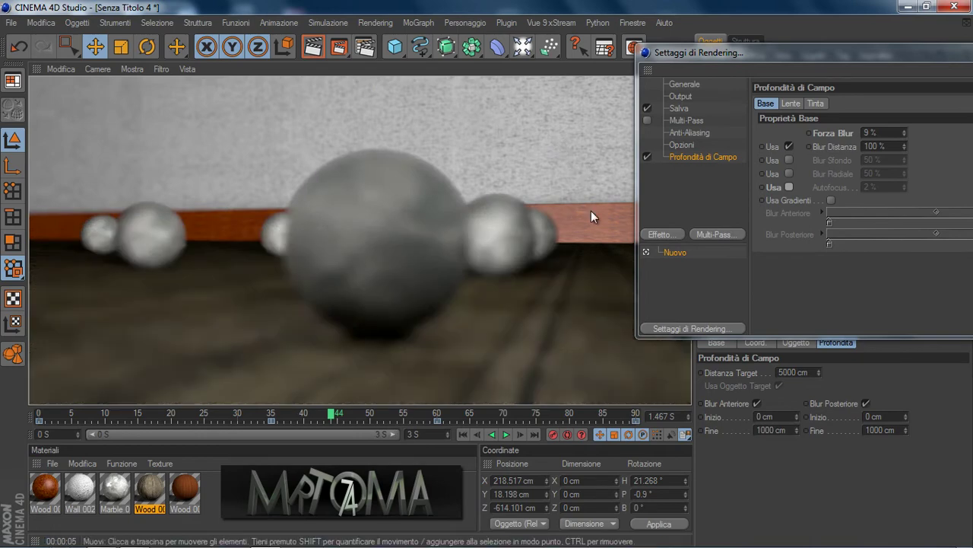
Change the target distance to 1000 cm and render again
{"action": "left_click_drag", "start_coordinate": [768, 56], "coordinate": [823, 58]}
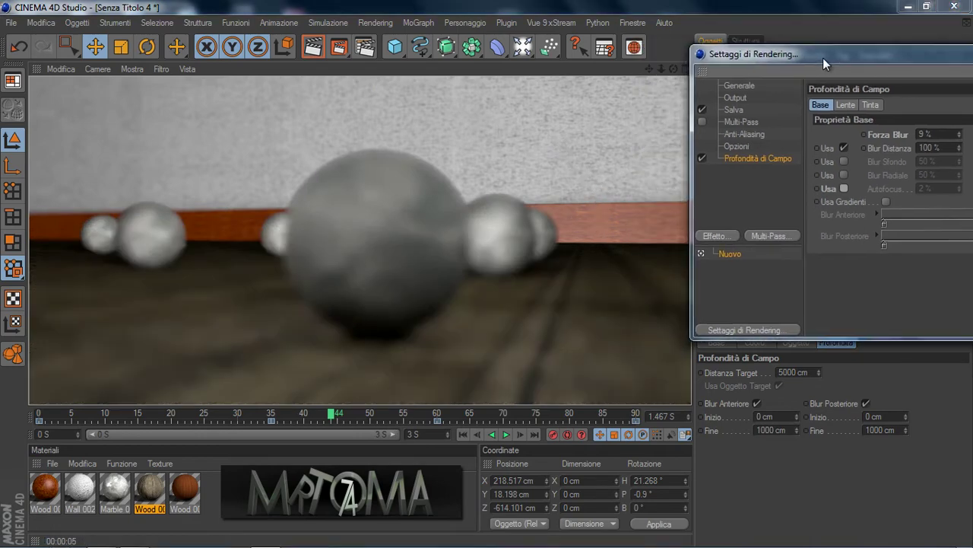
{"action": "double_click", "coordinate": [797, 371]}
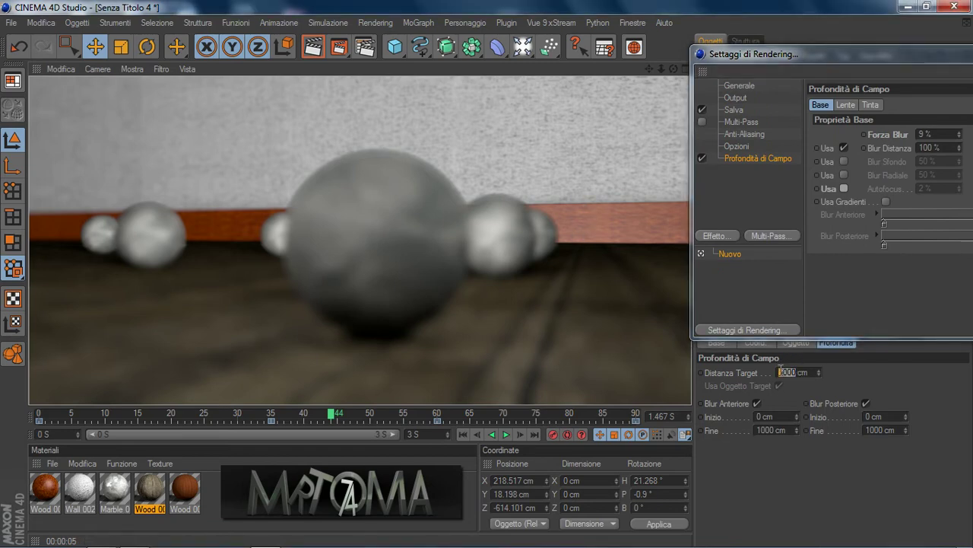
{"action": "type", "text": "1000"}
{"action": "key", "text": "Return"}
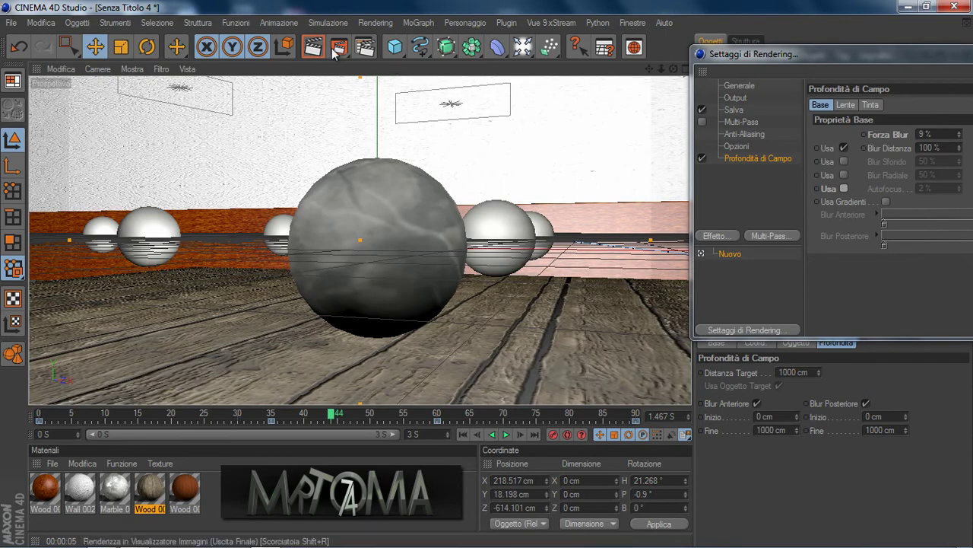
{"action": "left_click", "coordinate": [319, 50]}
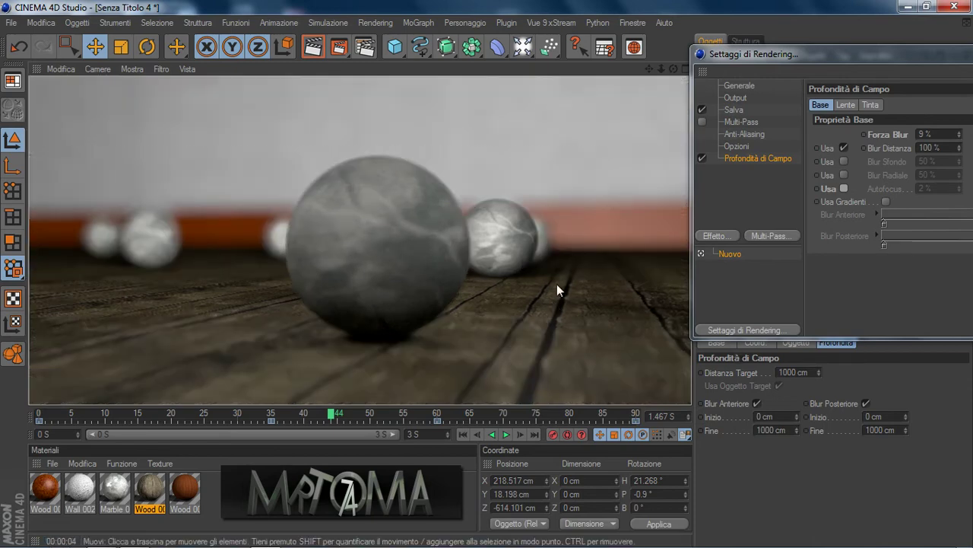
Set the camera's target distance to 500 cm and close the render settings window
{"action": "left_click_drag", "start_coordinate": [800, 373], "coordinate": [777, 373]}
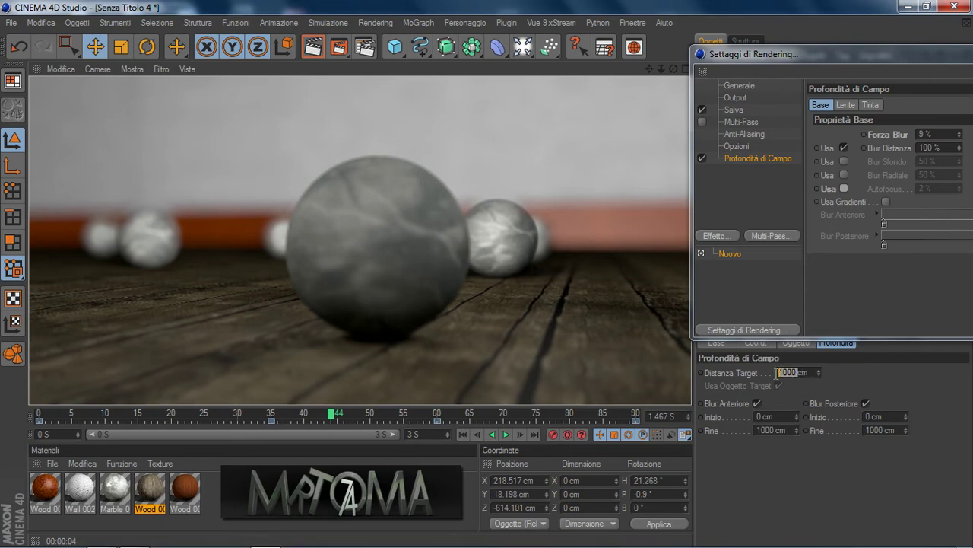
{"action": "type", "text": "5000"}
{"action": "key", "text": "Return"}
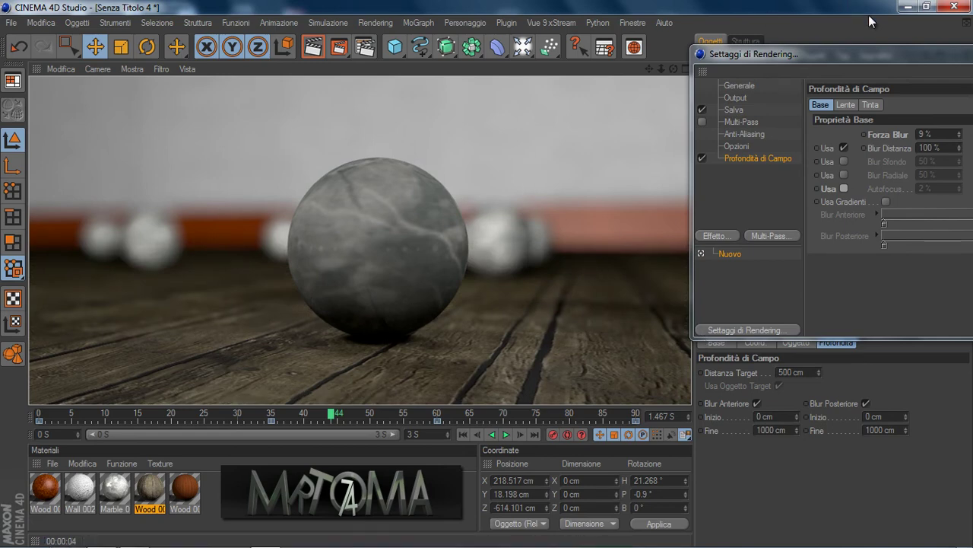
{"action": "left_click_drag", "start_coordinate": [838, 55], "coordinate": [607, 67]}
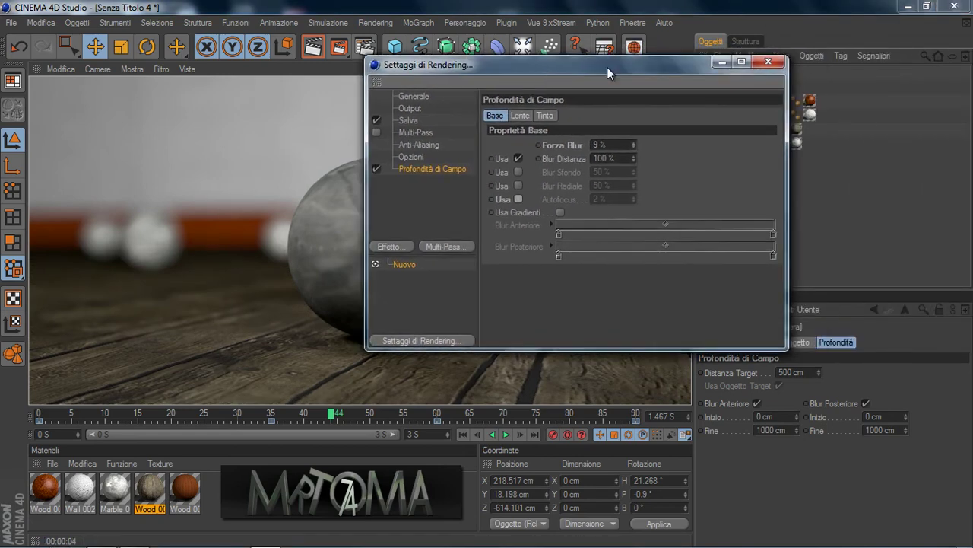
{"action": "left_click", "coordinate": [768, 61]}
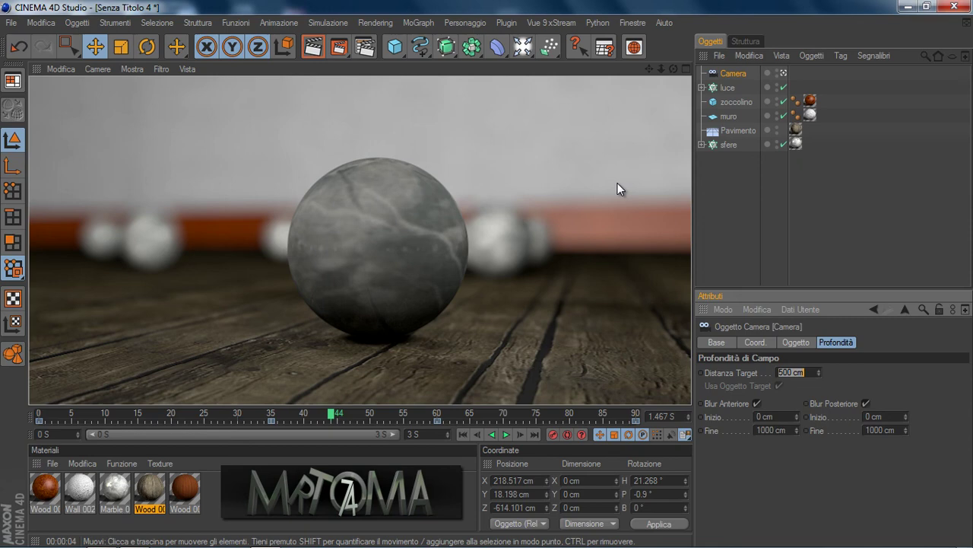
{"action": "left_click", "coordinate": [812, 459]}
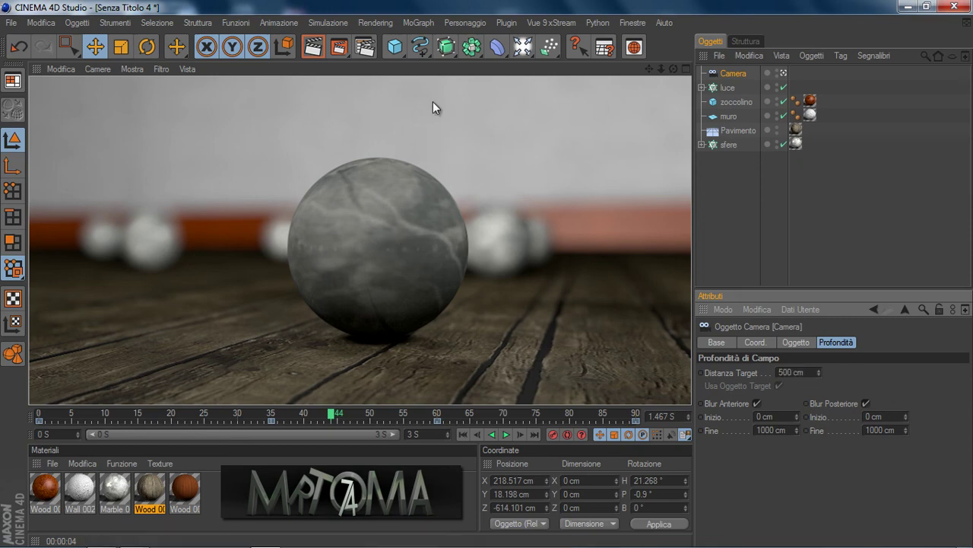